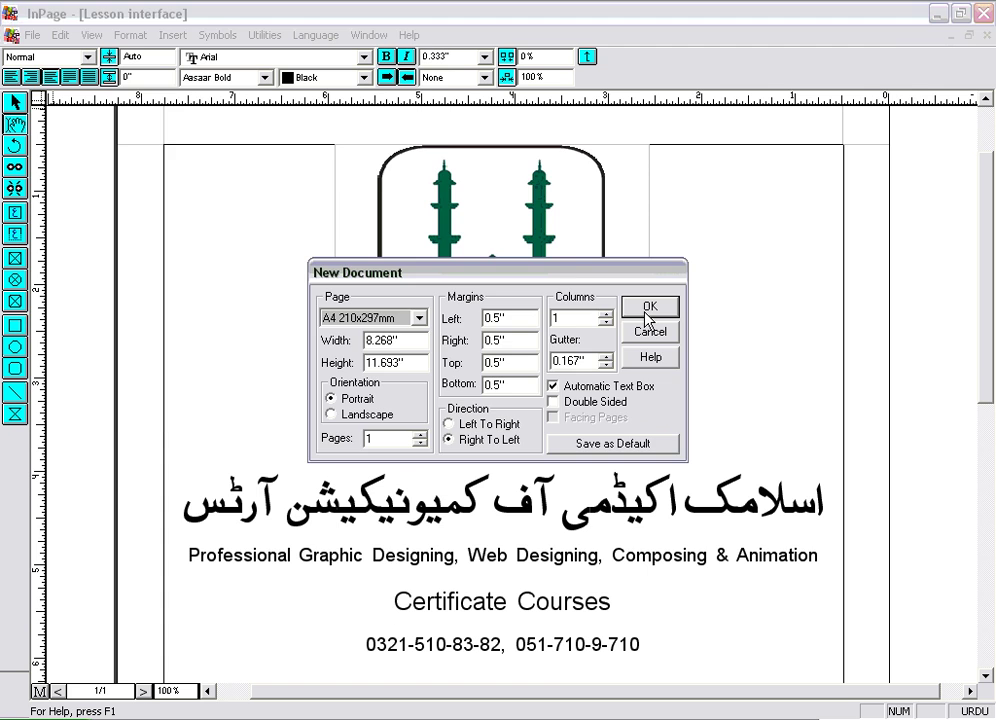
Create a one-page A4 portrait document with right-to-left direction and paste the copied Urdu text about raw honey into it
{"action": "left_click", "coordinate": [646, 313]}
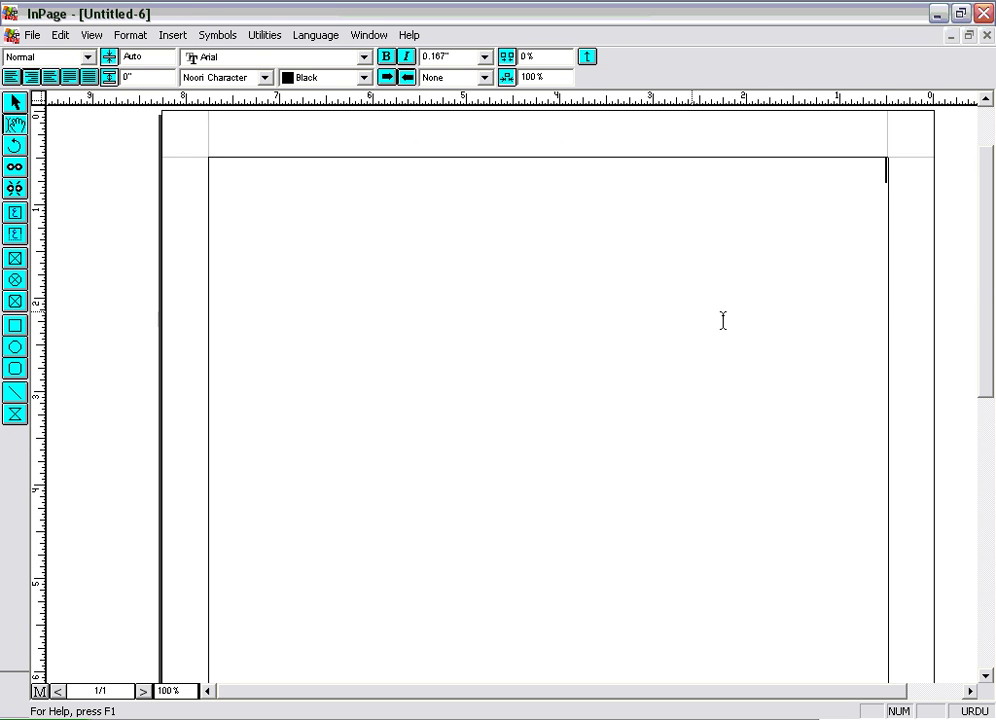
{"action": "left_click_drag", "start_coordinate": [990, 313], "coordinate": [990, 296]}
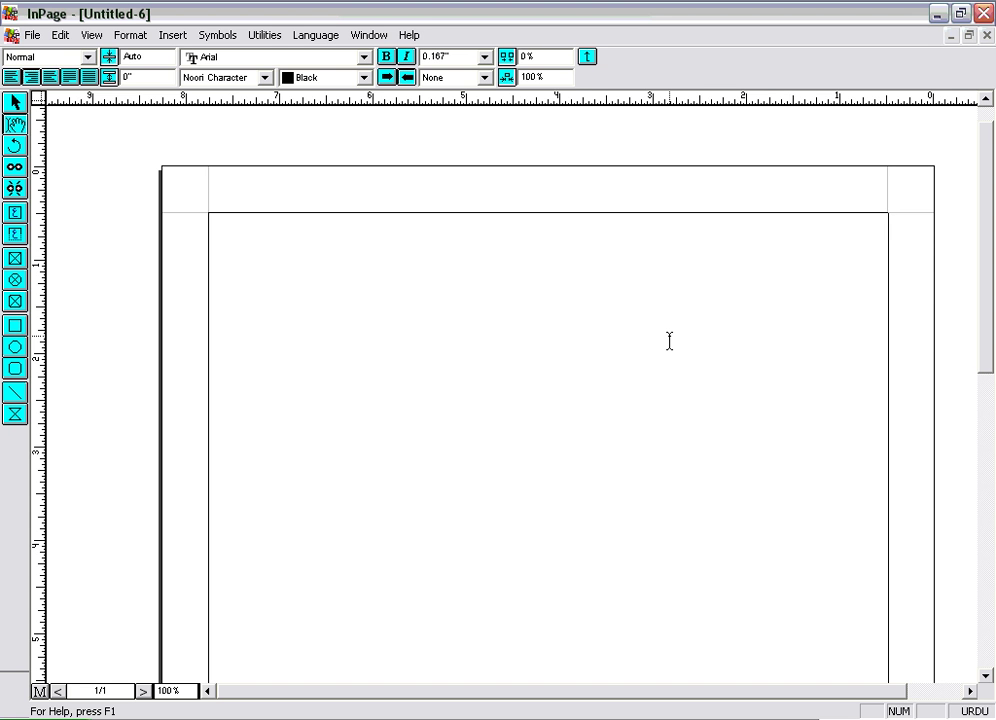
{"action": "key", "text": "ctrl+v"}
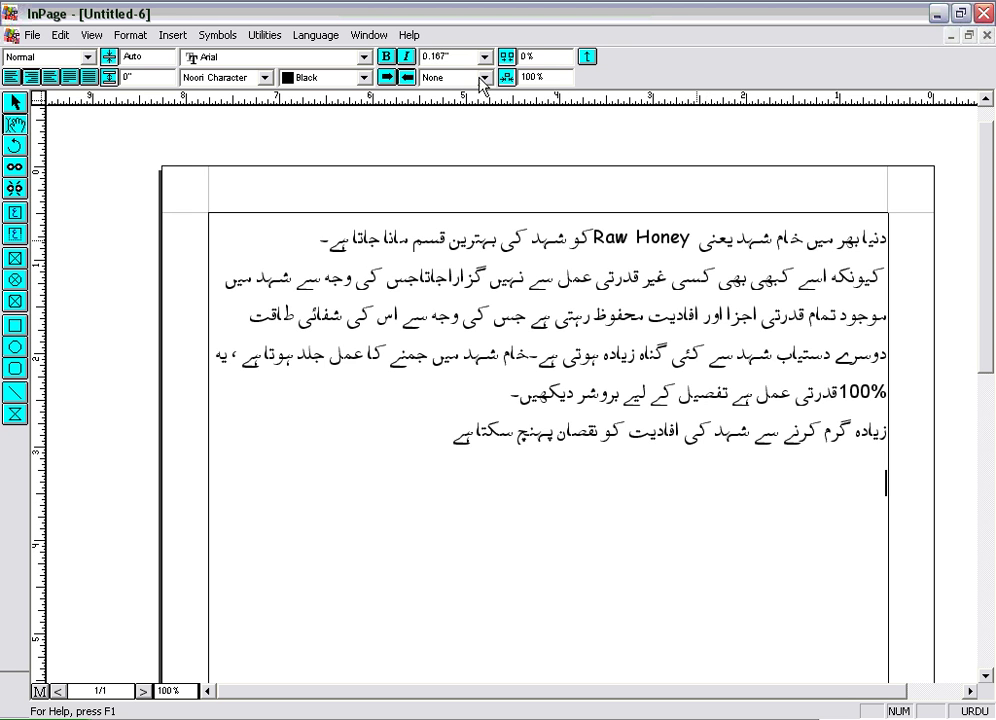
Create a new style sheet named Style-1 with Normal as its base style
{"action": "left_click", "coordinate": [88, 57]}
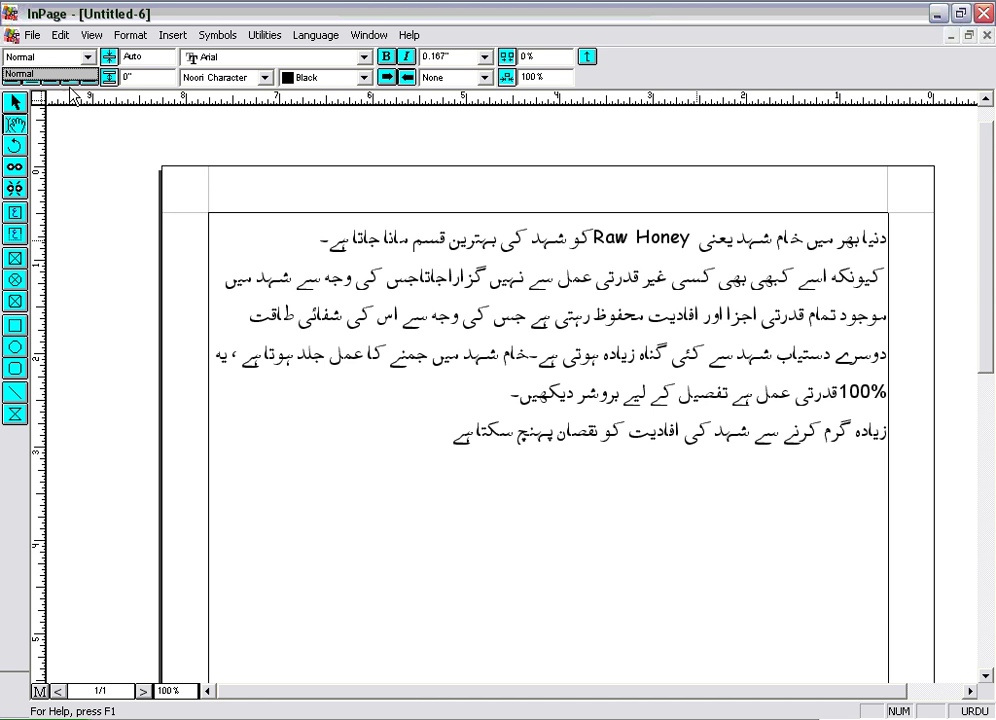
{"action": "left_click", "coordinate": [138, 170]}
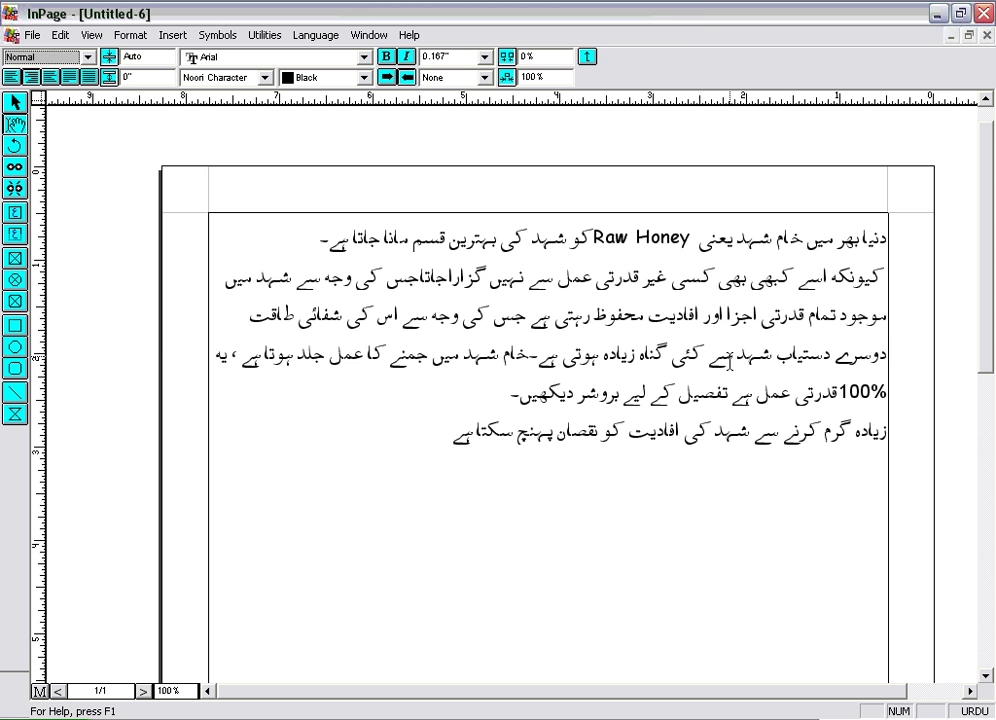
{"action": "left_click", "coordinate": [142, 40]}
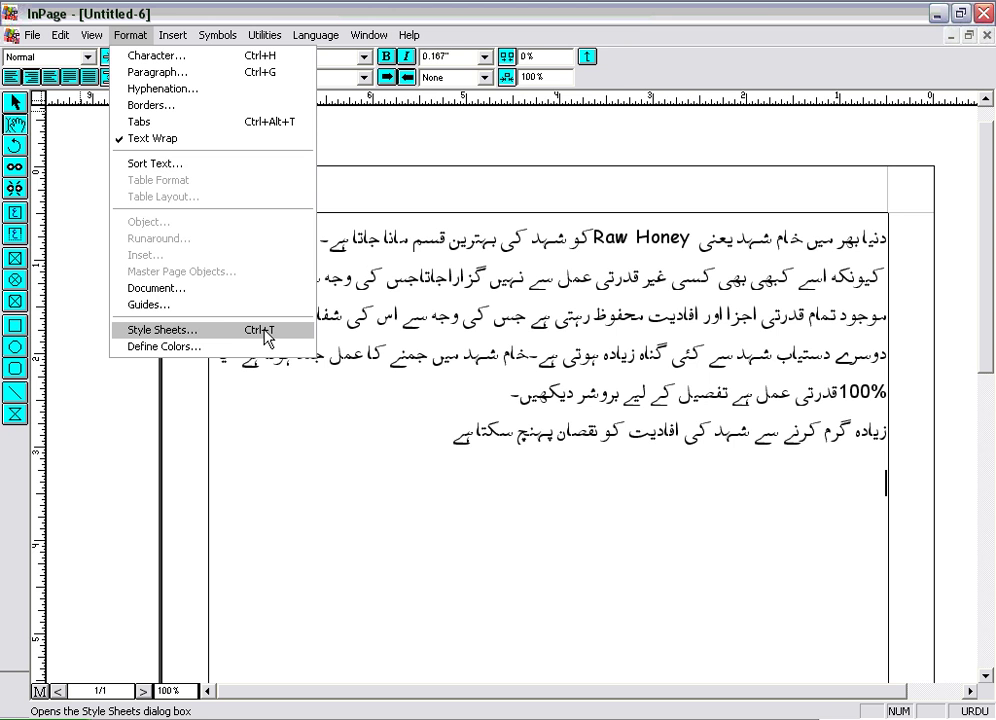
{"action": "left_click", "coordinate": [199, 336]}
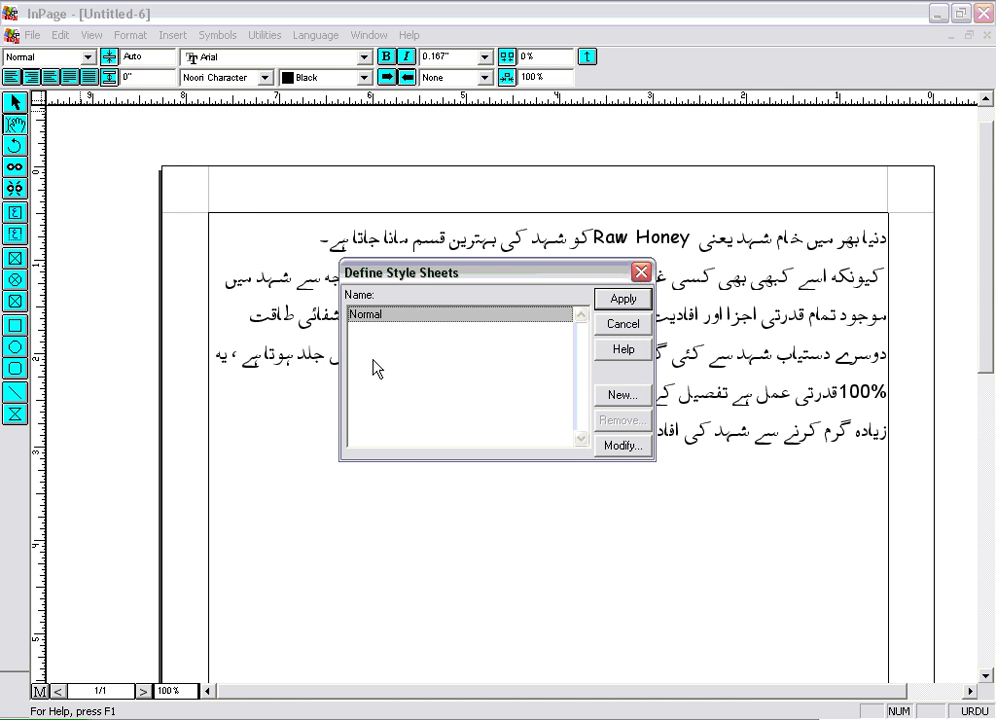
{"action": "left_click", "coordinate": [609, 400]}
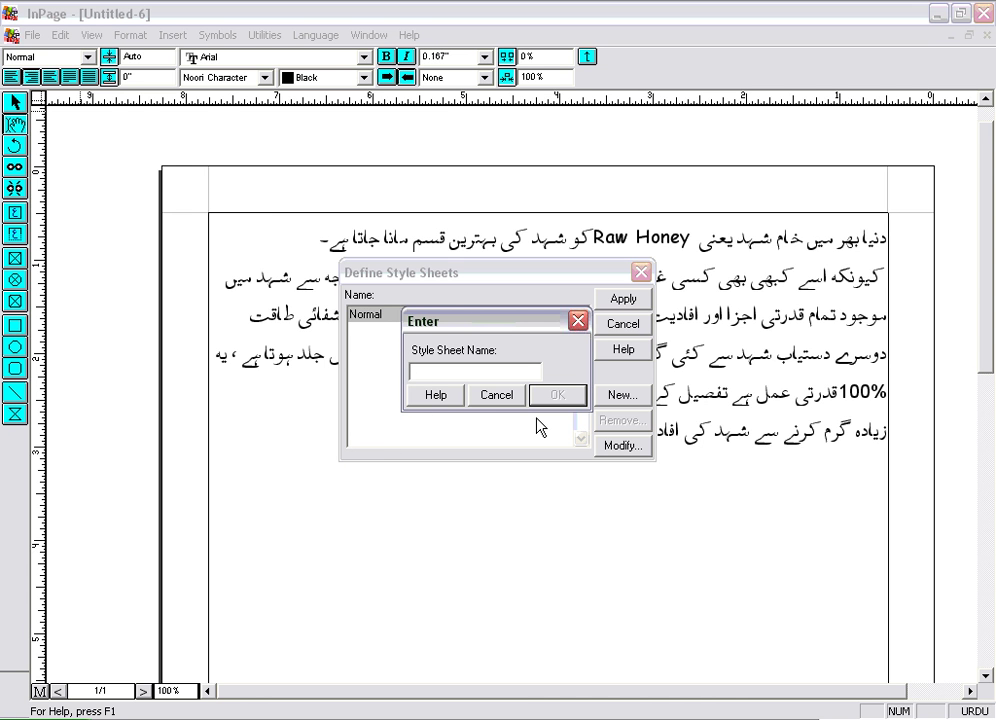
{"action": "type", "text": "Style-1"}
{"action": "key", "text": "Return"}
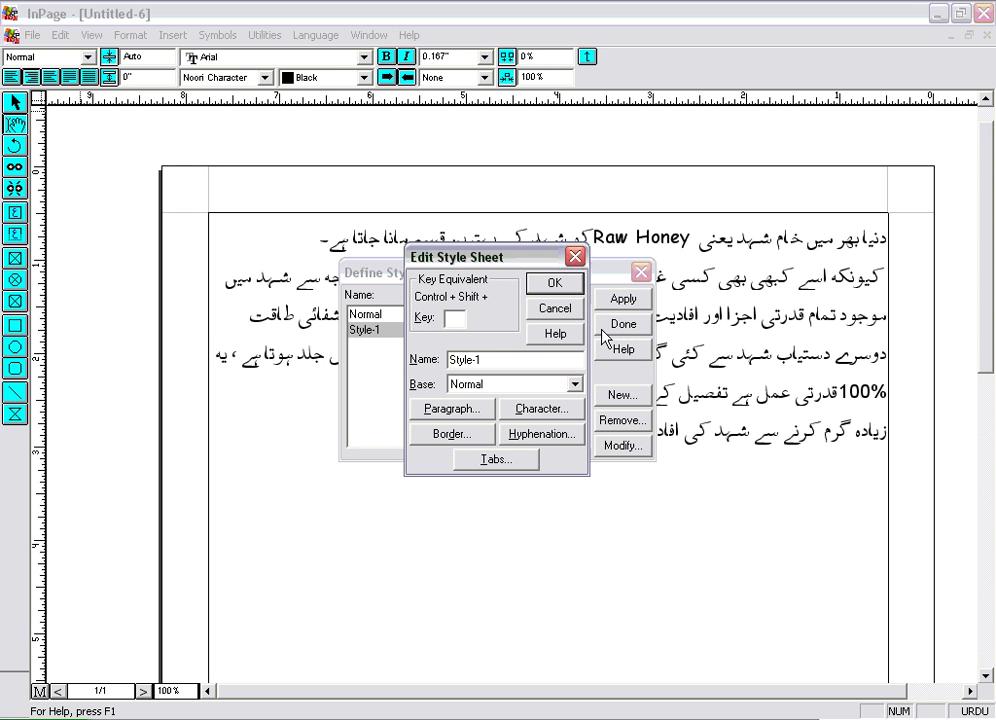
{"action": "left_click", "coordinate": [458, 317]}
{"action": "left_click", "coordinate": [577, 389]}
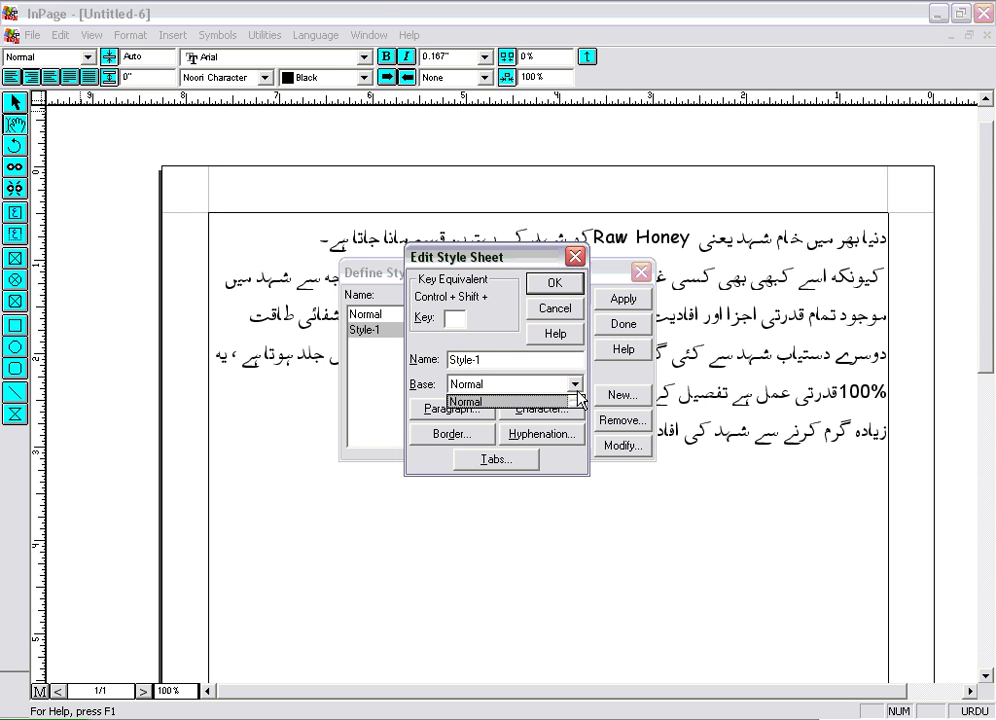
{"action": "left_click", "coordinate": [456, 399]}
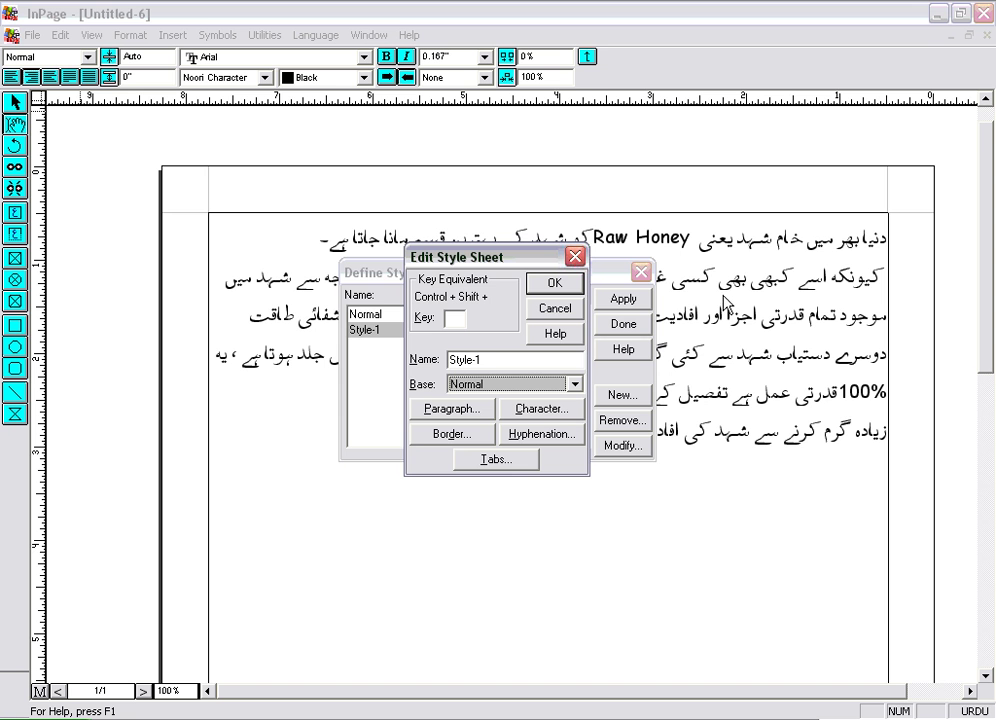
Set the character size of Style-1 to 14pt and its text color to Blue
{"action": "left_click", "coordinate": [538, 410]}
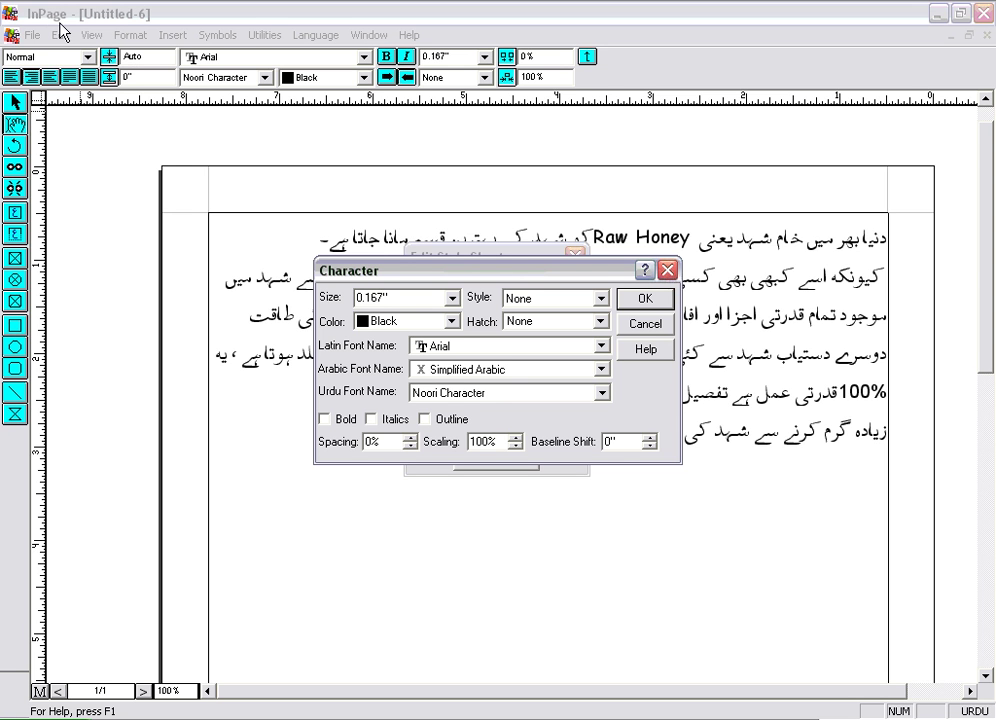
{"action": "left_click", "coordinate": [451, 298]}
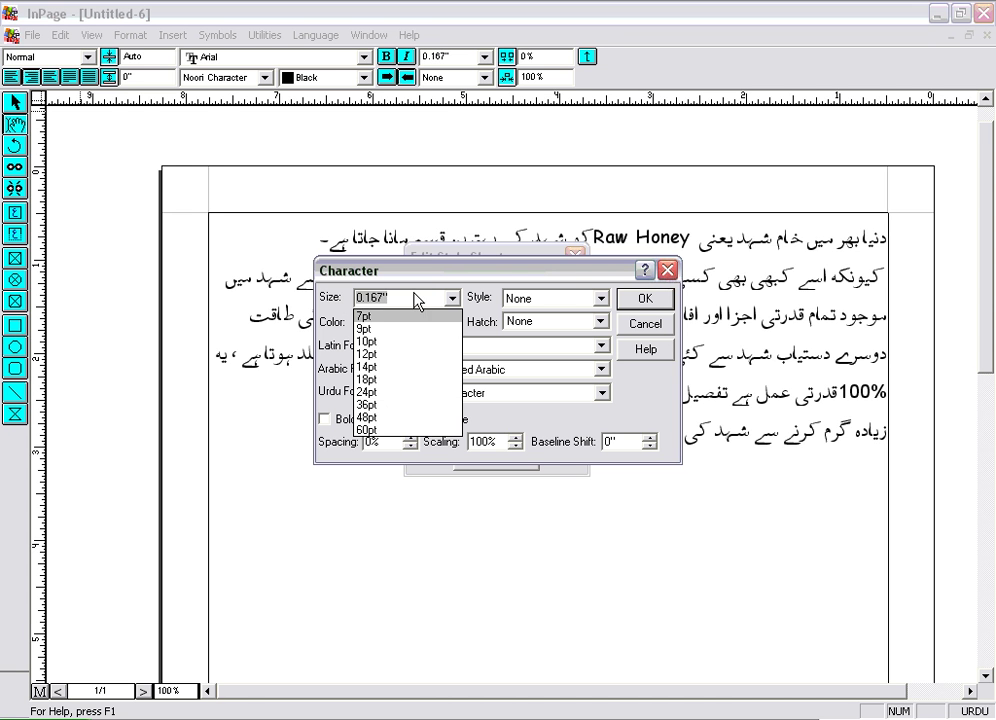
{"action": "left_click", "coordinate": [390, 371]}
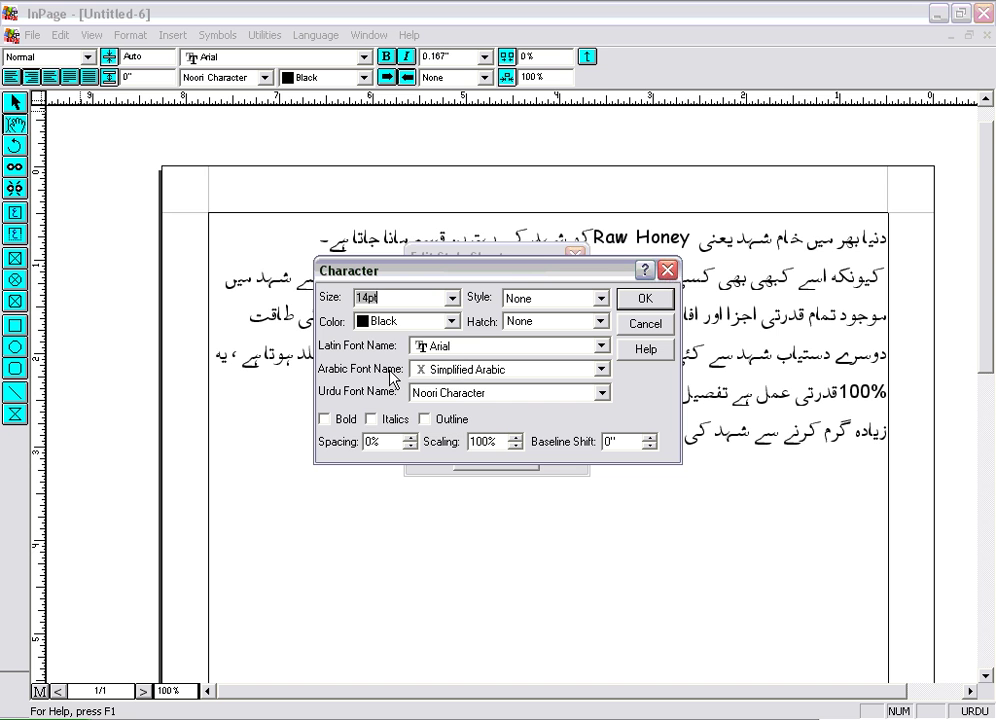
{"action": "left_click", "coordinate": [452, 322]}
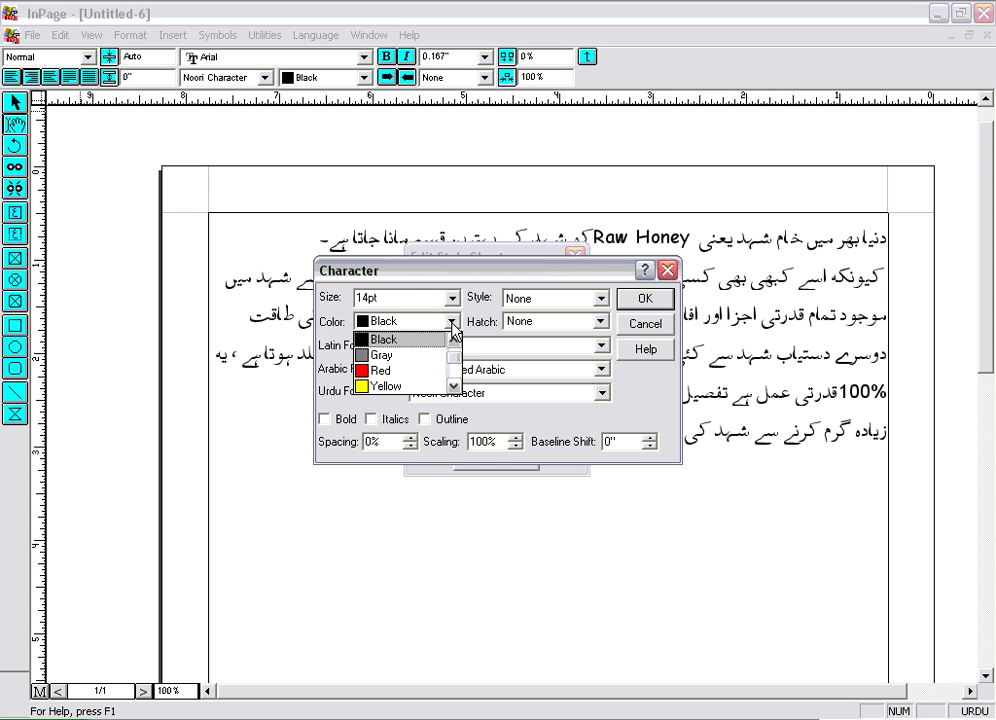
{"action": "left_click", "coordinate": [455, 388]}
{"action": "left_click", "coordinate": [455, 388]}
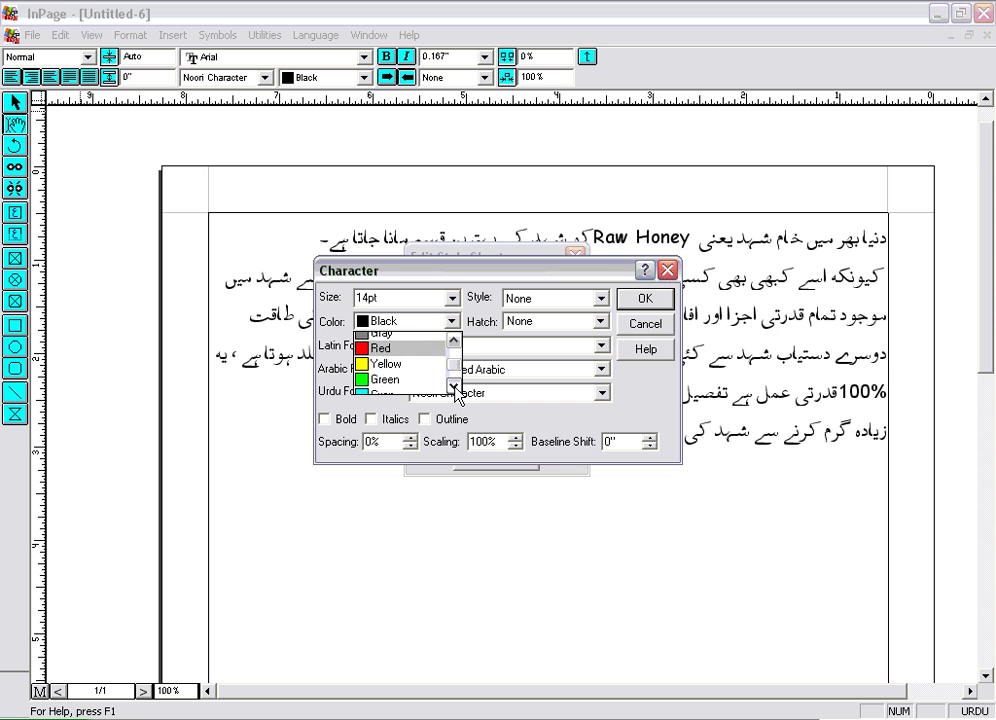
{"action": "left_click", "coordinate": [455, 388]}
{"action": "left_click", "coordinate": [455, 388]}
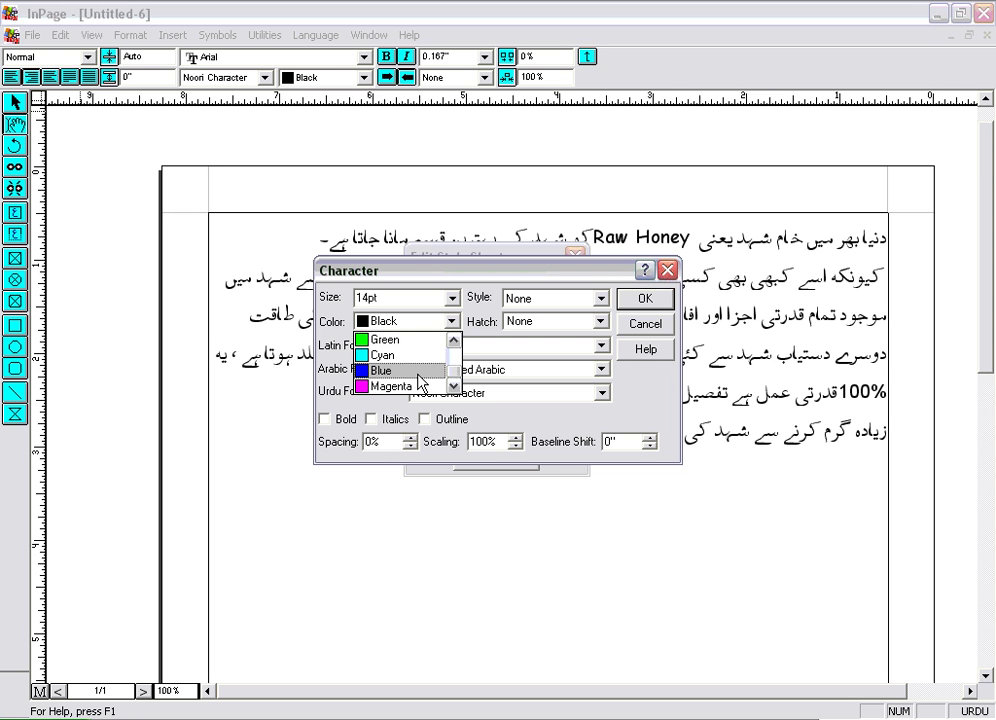
{"action": "left_click", "coordinate": [420, 372]}
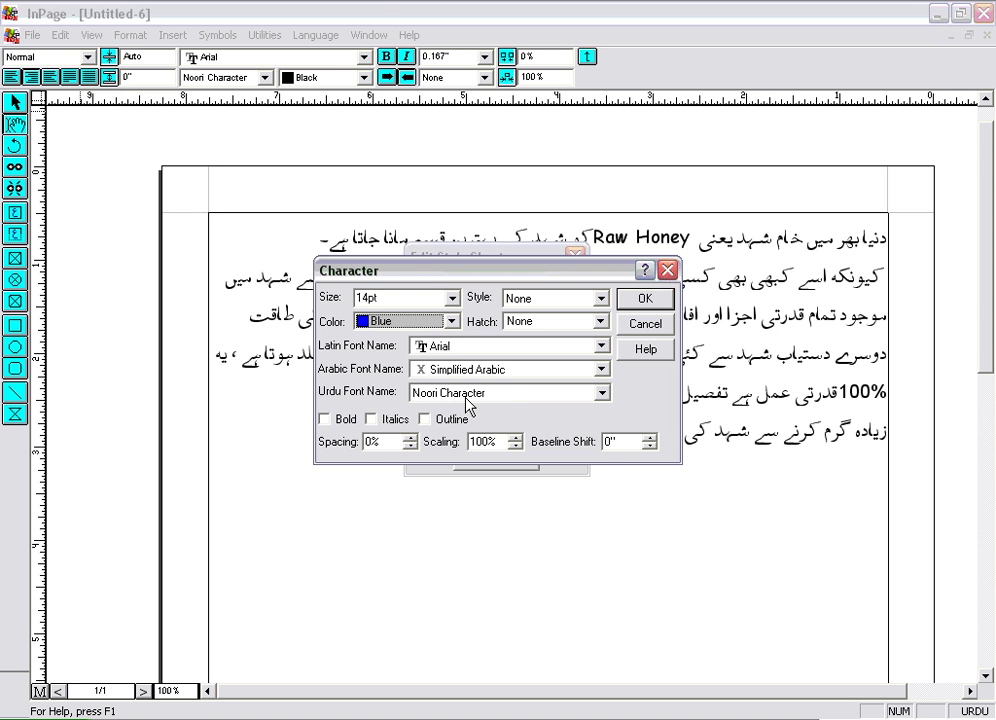
Set the Urdu font of Style-1 to Sadaf with Bold and save the style sheet
{"action": "left_click", "coordinate": [601, 394]}
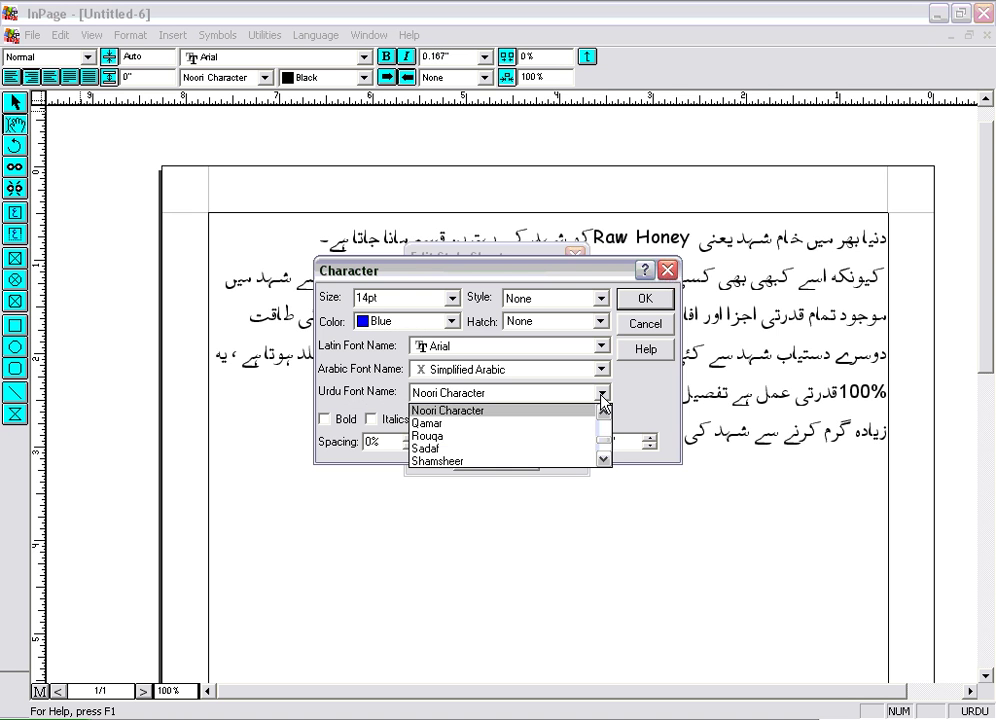
{"action": "left_click", "coordinate": [539, 456]}
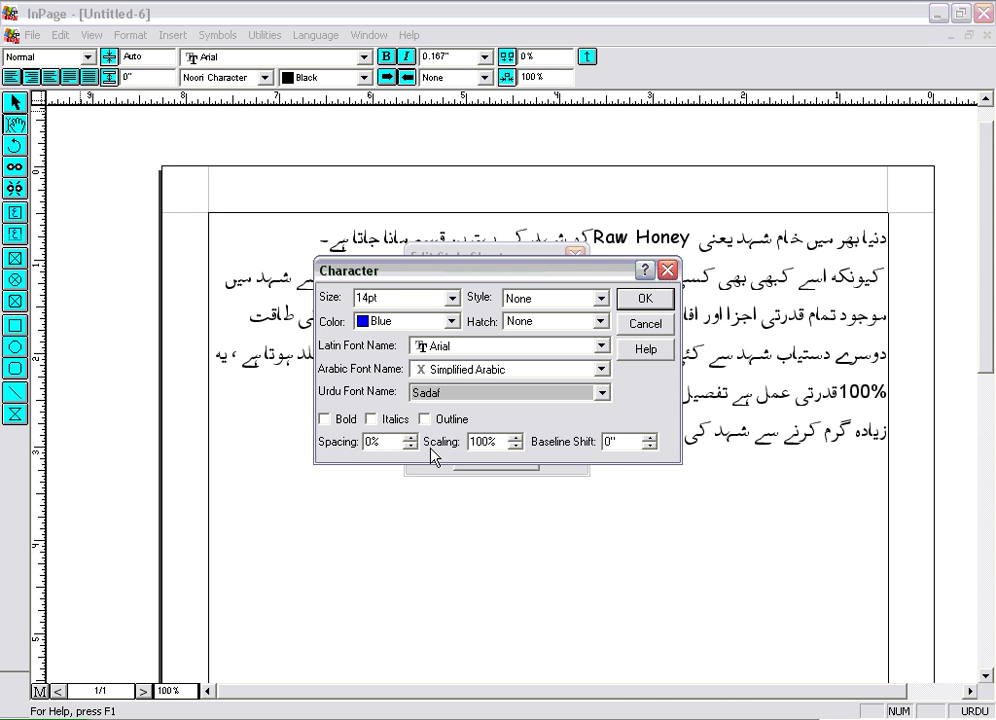
{"action": "left_click", "coordinate": [327, 421]}
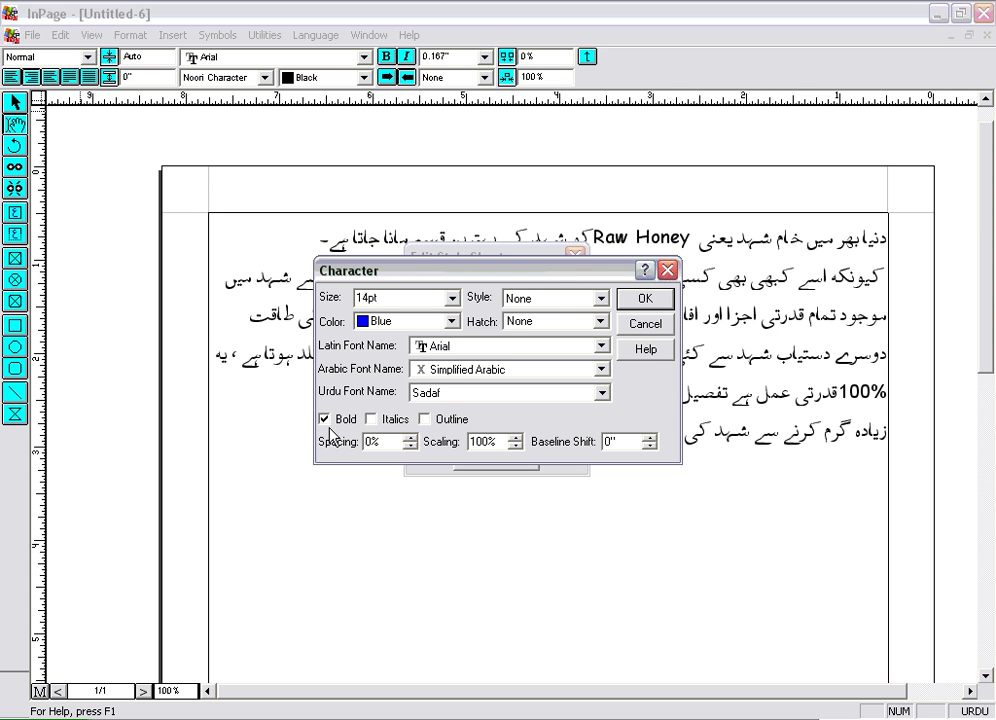
{"action": "left_click", "coordinate": [645, 298]}
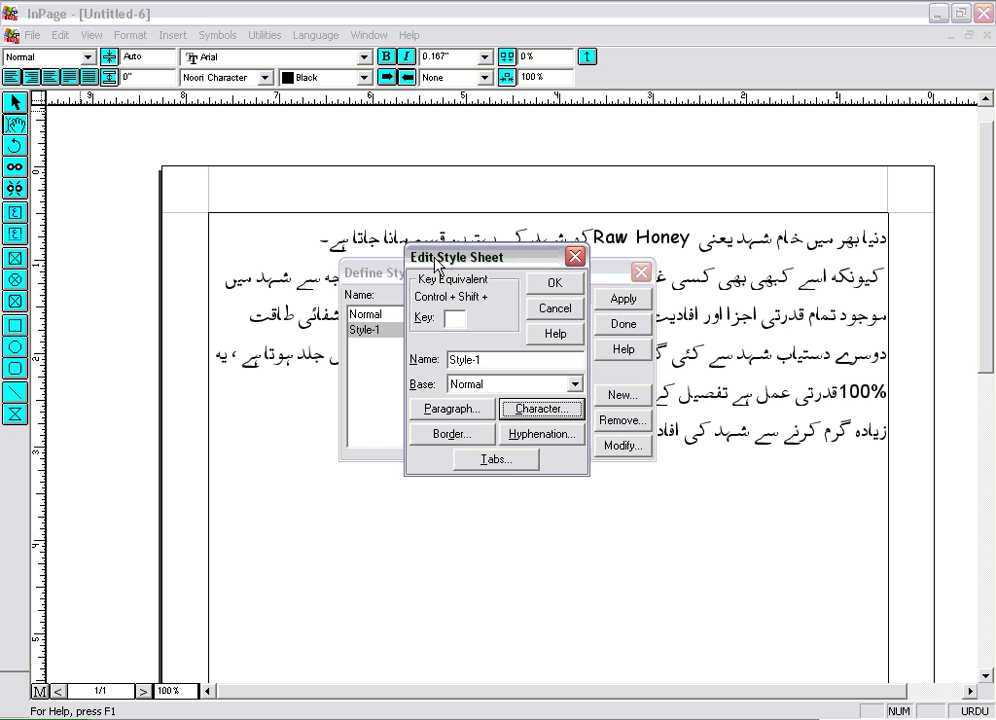
{"action": "left_click", "coordinate": [560, 290]}
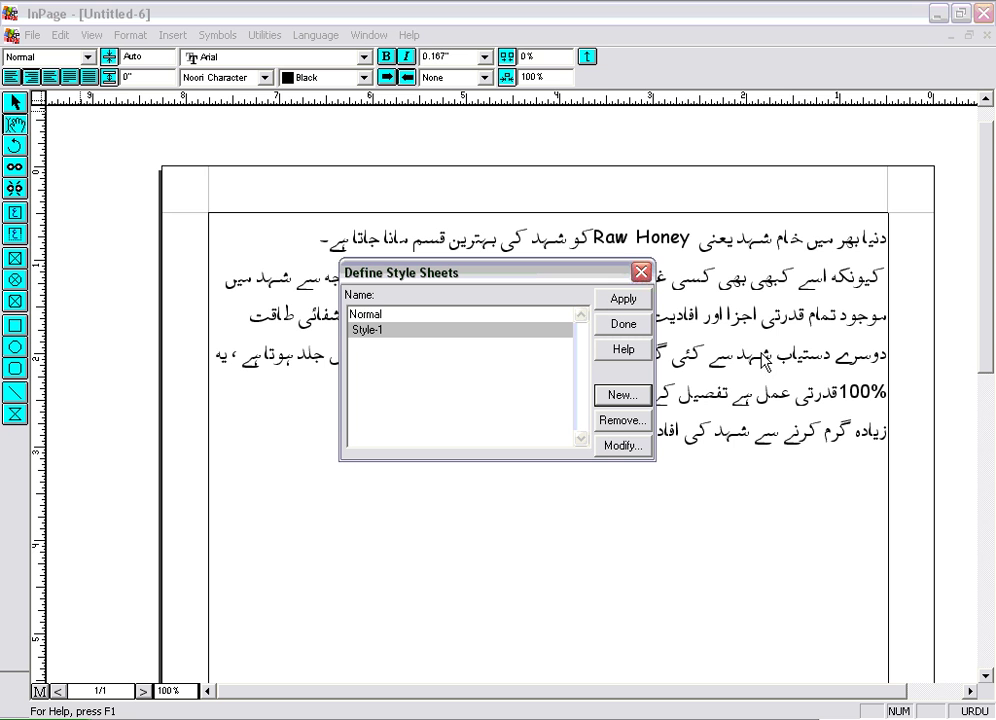
Create another style sheet named Style-2
{"action": "left_click", "coordinate": [606, 398]}
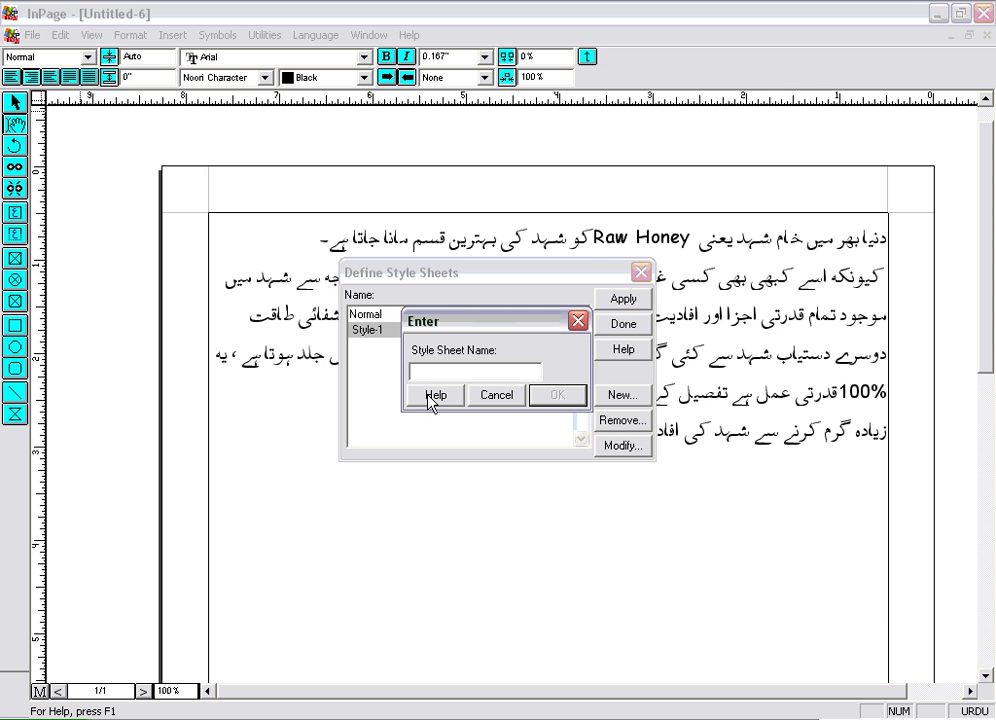
{"action": "type", "text": "Style-2"}
{"action": "key", "text": "Return"}
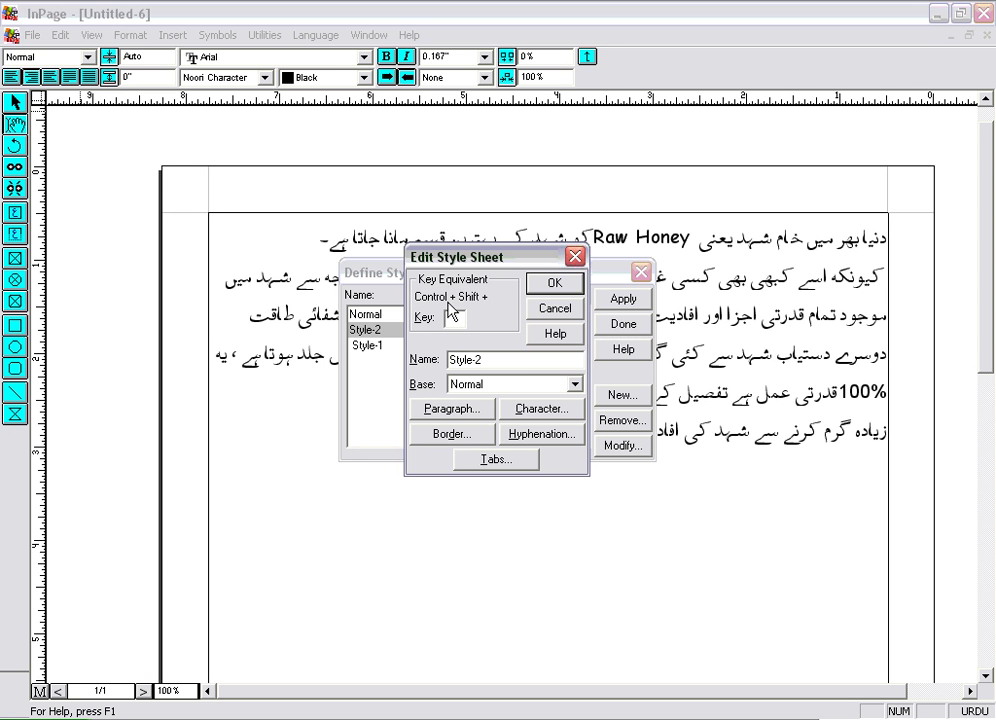
Set the character size of Style-2 to 18pt and its Urdu font to Talat Narrow with Bold
{"action": "left_click", "coordinate": [546, 418]}
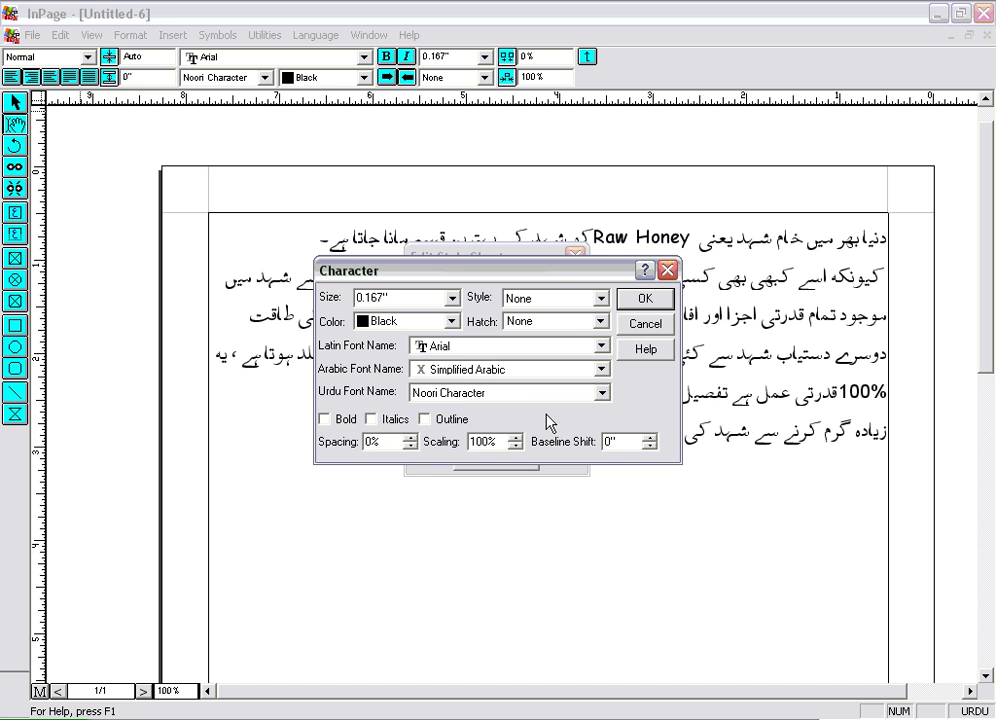
{"action": "left_click", "coordinate": [452, 298]}
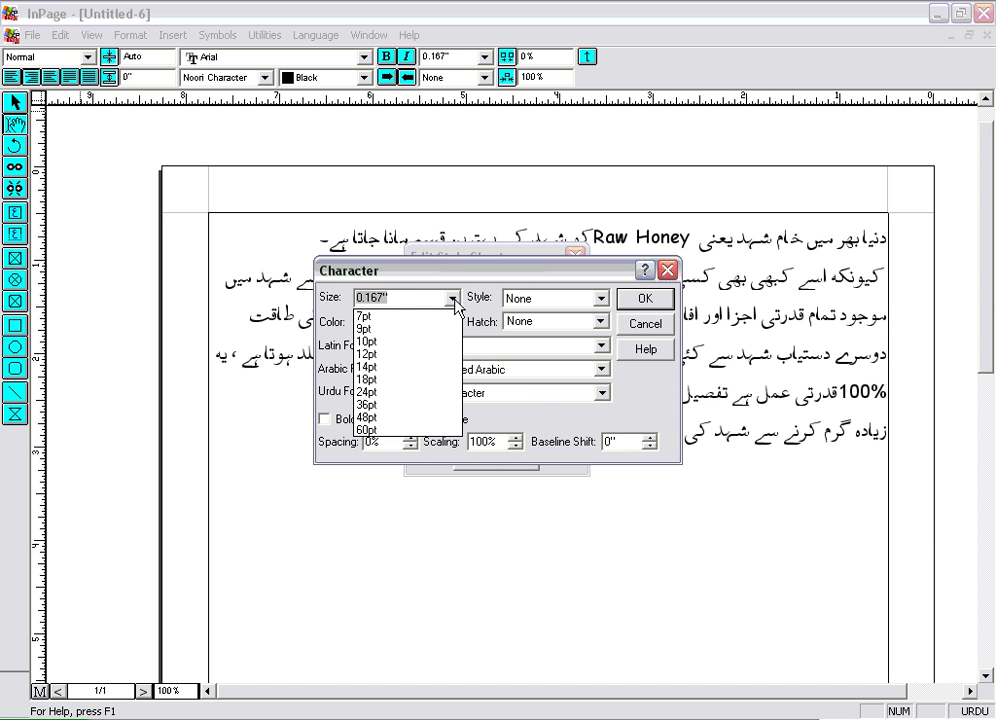
{"action": "left_click", "coordinate": [435, 380]}
{"action": "left_click", "coordinate": [602, 393]}
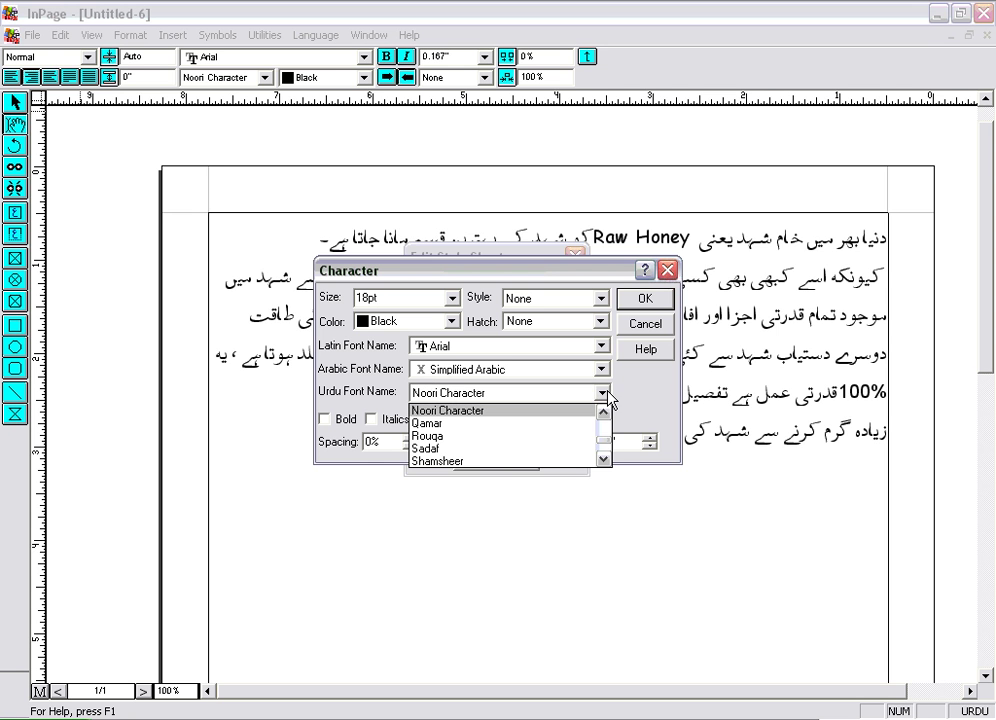
{"action": "left_click", "coordinate": [604, 457]}
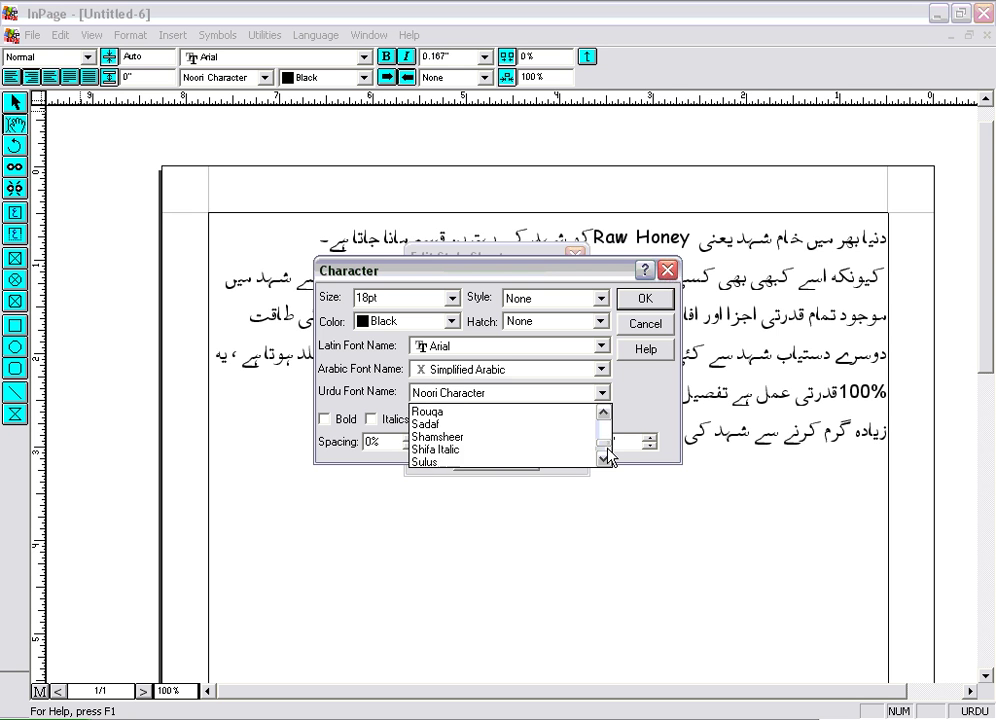
{"action": "left_click", "coordinate": [604, 457]}
{"action": "left_click", "coordinate": [433, 461]}
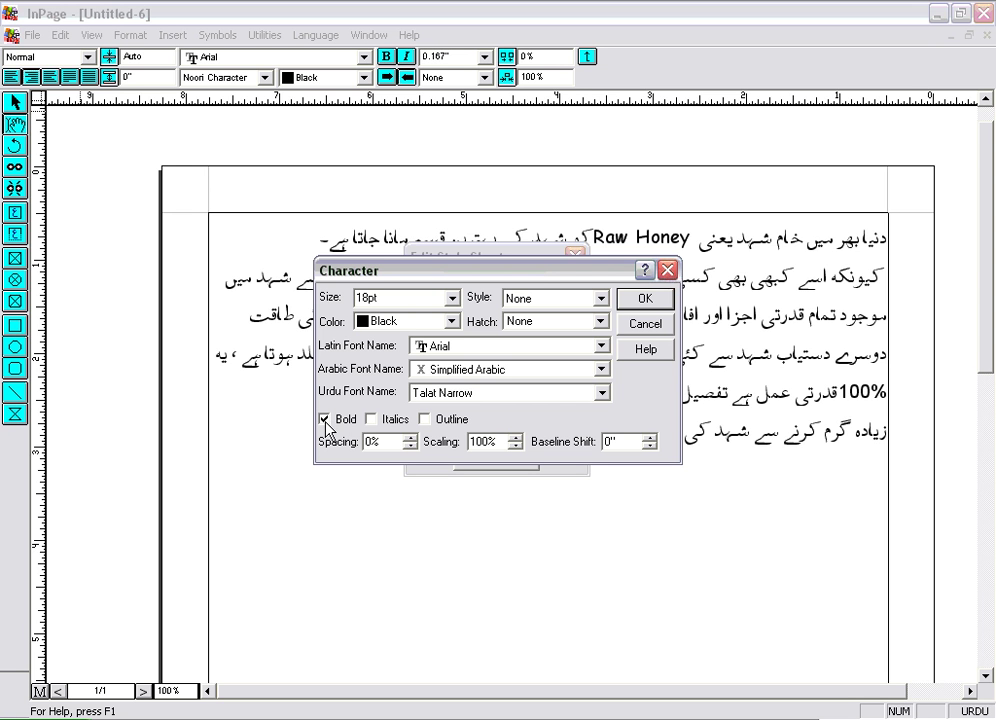
Set the text color of Style-2 to Red and save the style sheet
{"action": "left_click", "coordinate": [452, 322]}
{"action": "left_click", "coordinate": [395, 366]}
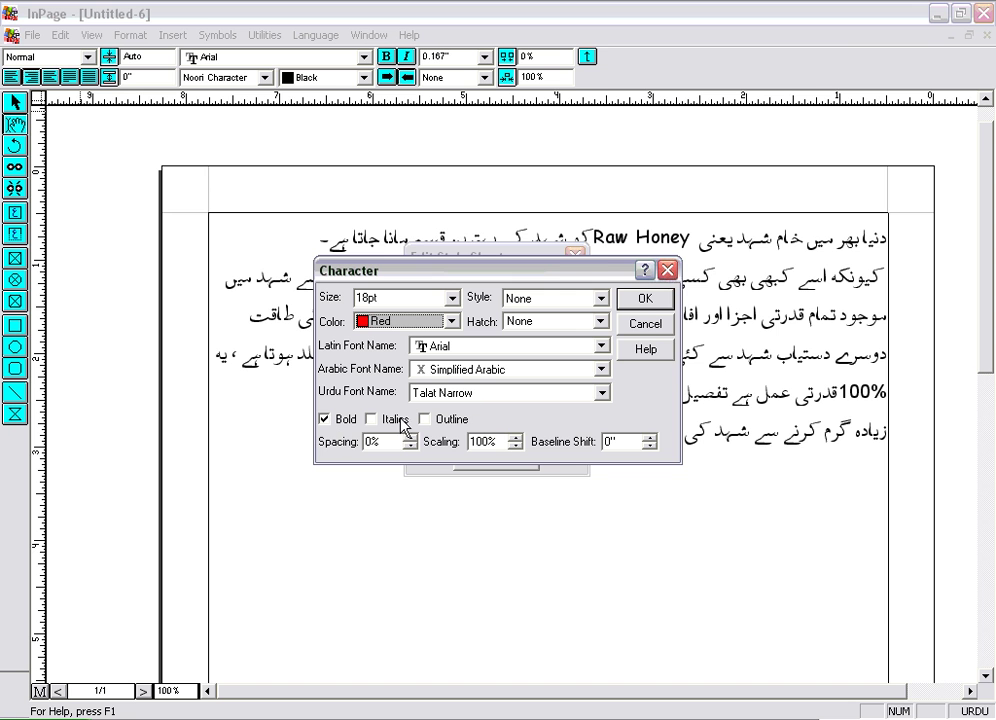
{"action": "left_click", "coordinate": [645, 300]}
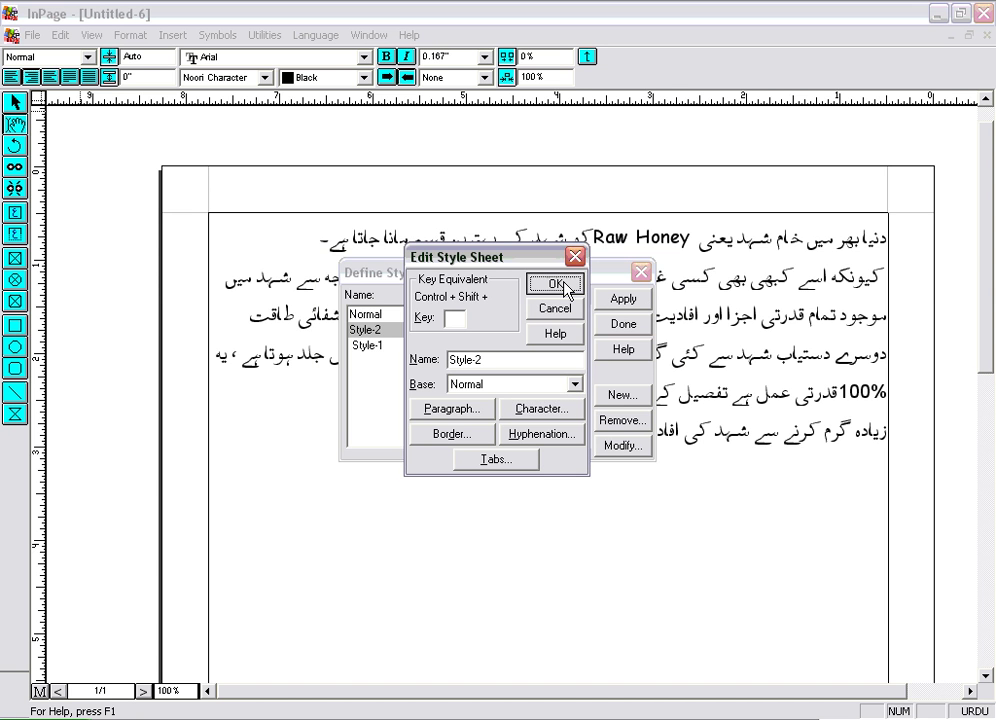
{"action": "left_click", "coordinate": [565, 288]}
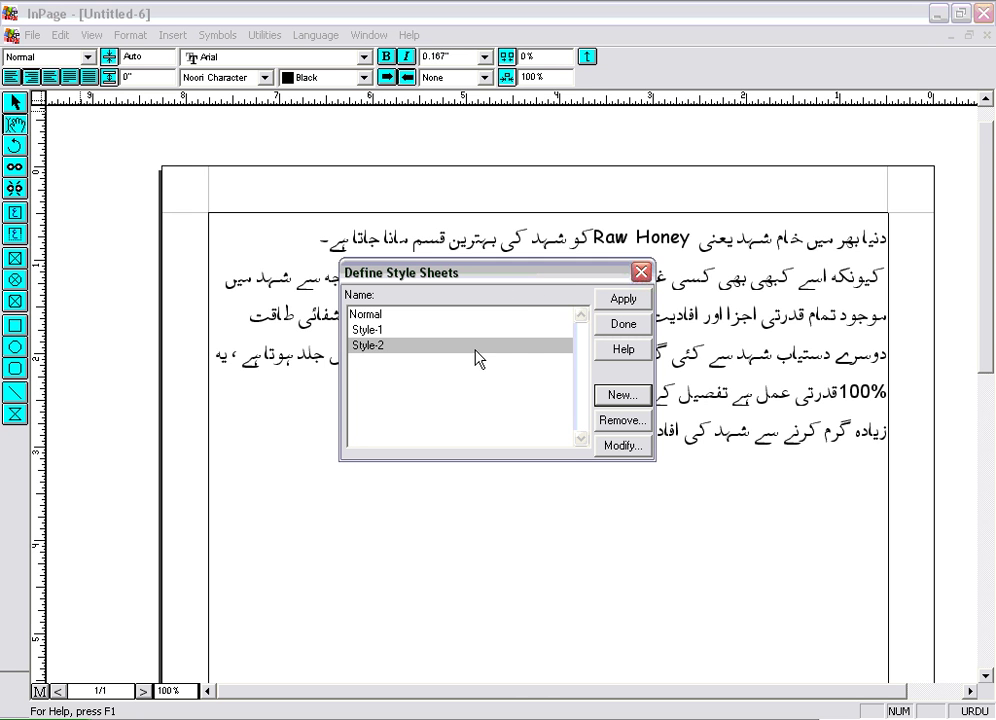
Review the character settings of Style-1 in the style sheet definitions and cancel without changing them
{"action": "left_click", "coordinate": [386, 389]}
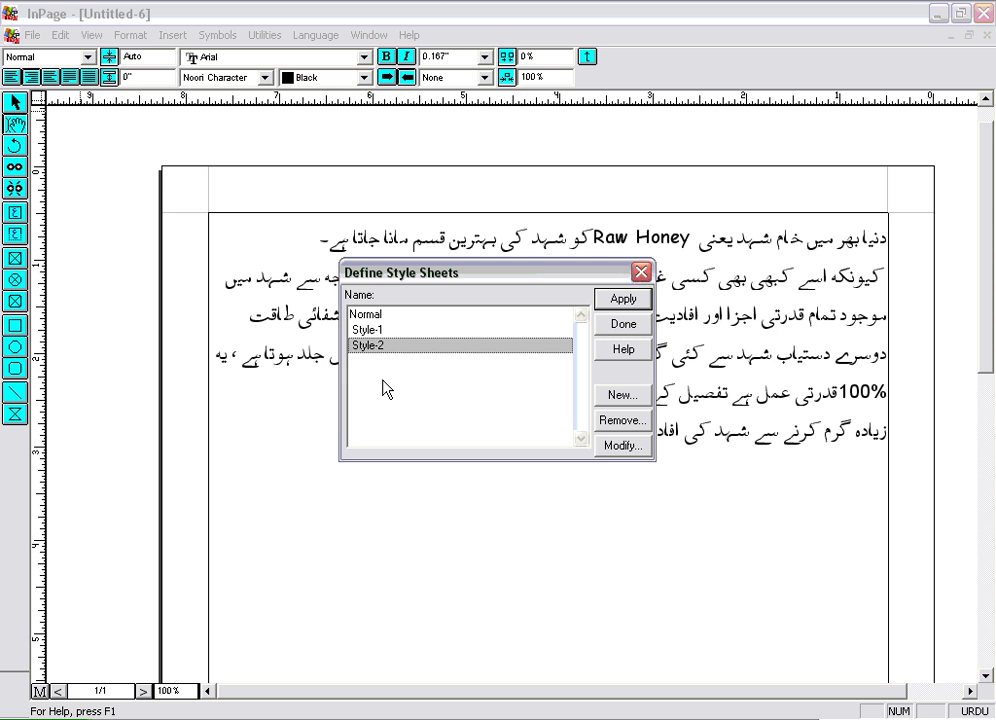
{"action": "key", "text": "Up"}
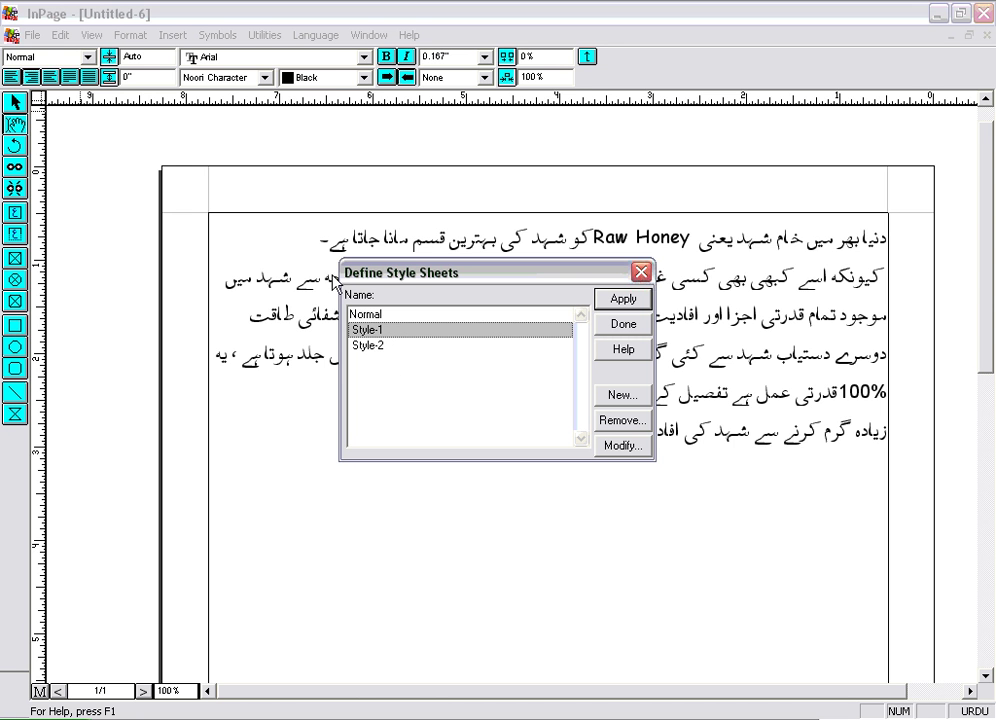
{"action": "left_click", "coordinate": [616, 446]}
{"action": "left_click", "coordinate": [539, 409]}
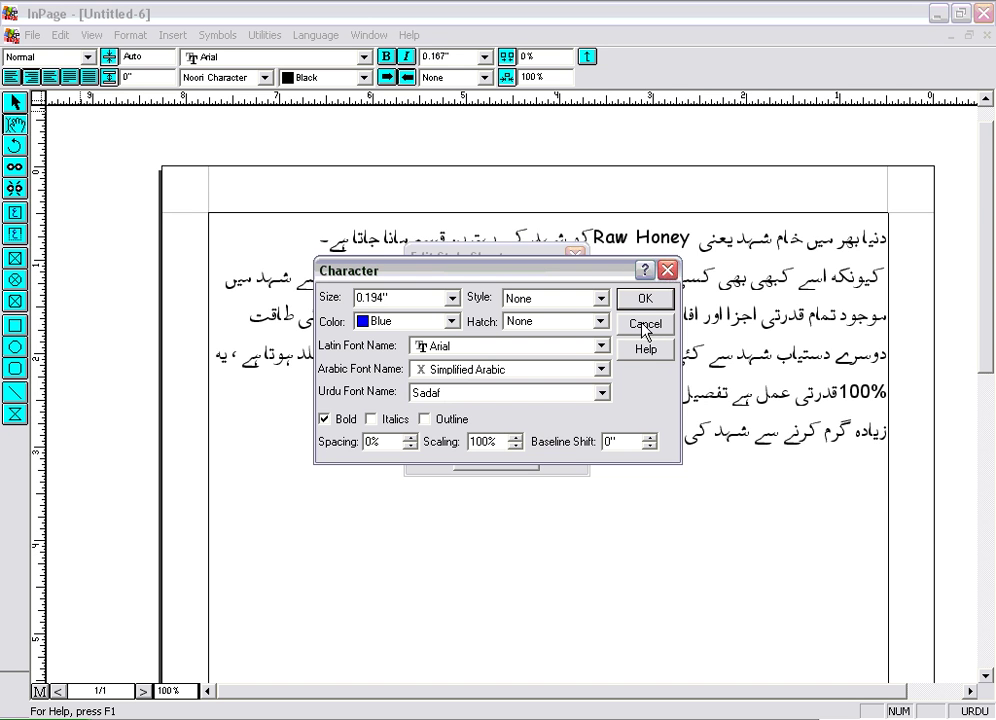
{"action": "left_click", "coordinate": [645, 330]}
{"action": "left_click", "coordinate": [578, 312]}
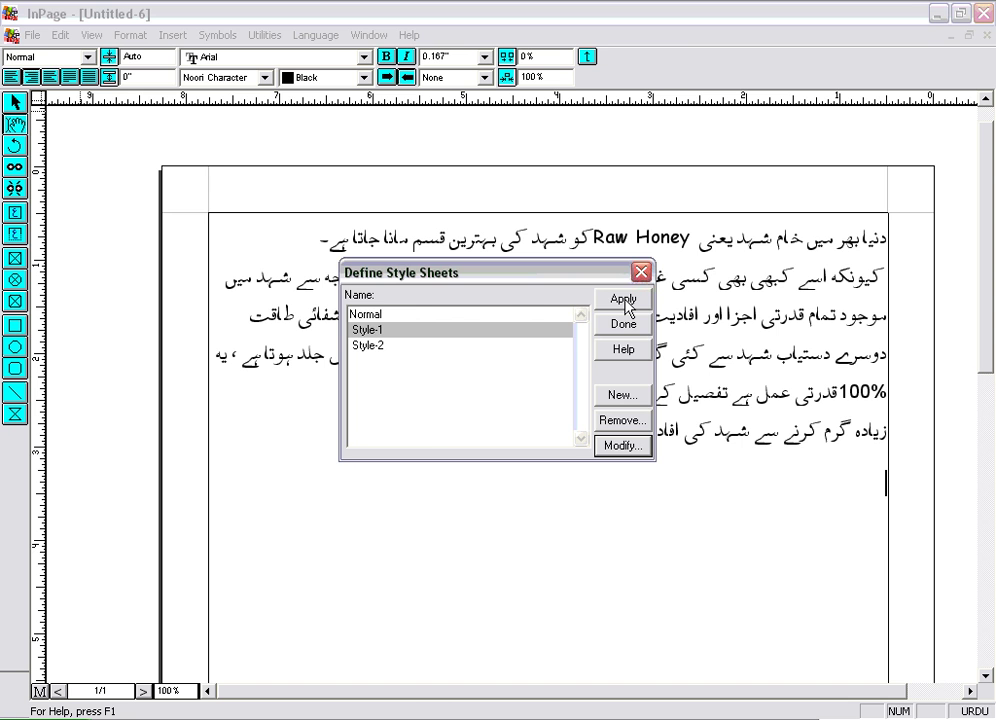
Apply Style-1 to the empty line below the text and close the style sheet definitions
{"action": "left_click", "coordinate": [624, 299]}
{"action": "left_click", "coordinate": [623, 323]}
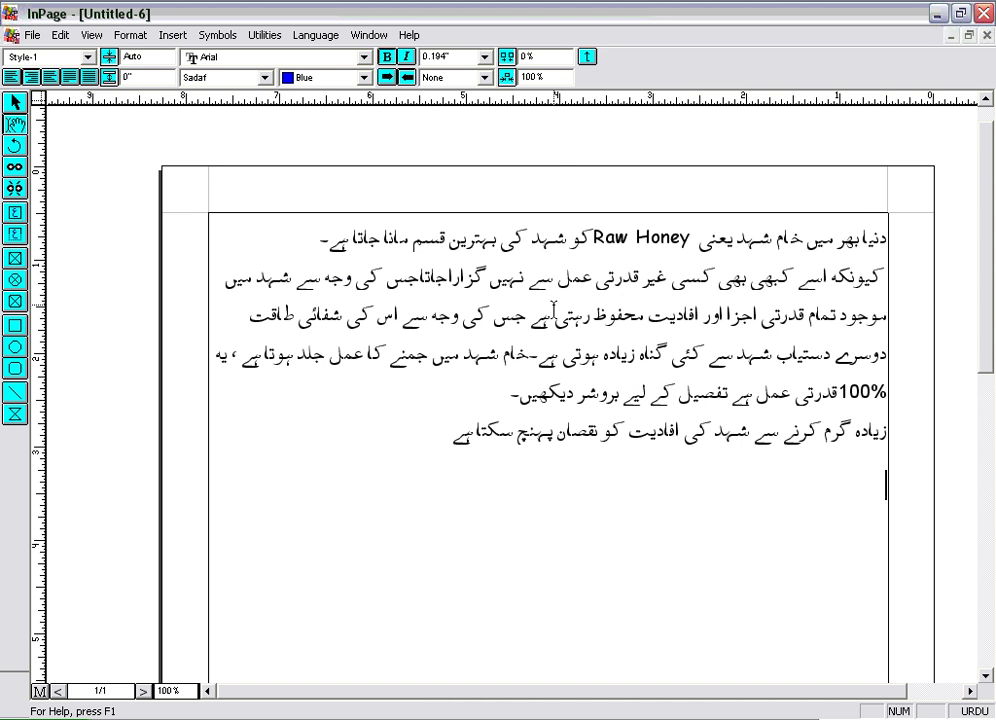
{"action": "left_click", "coordinate": [88, 58]}
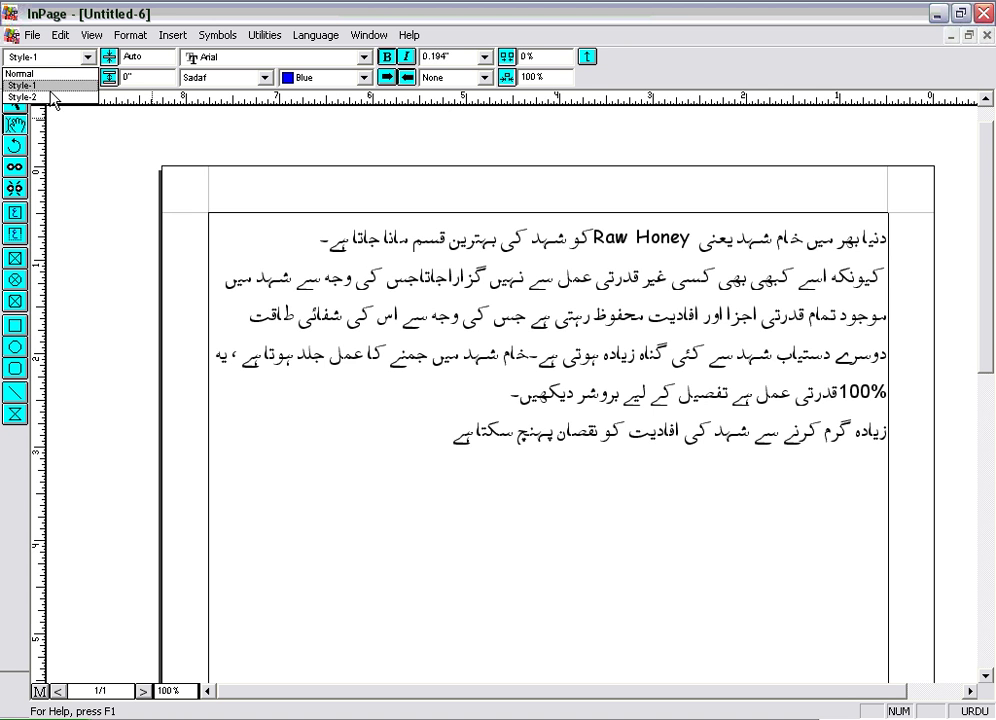
{"action": "left_click", "coordinate": [400, 429]}
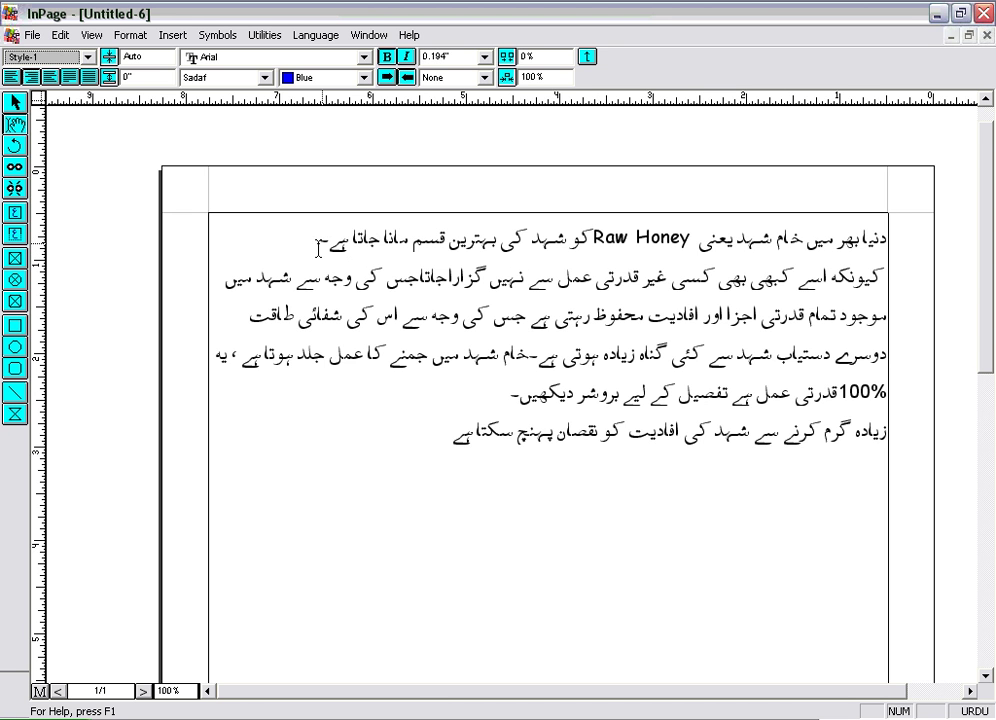
Apply the Style-1 style sheet to the first line, the sentence about Raw Honey
{"action": "left_click_drag", "start_coordinate": [322, 240], "coordinate": [887, 240]}
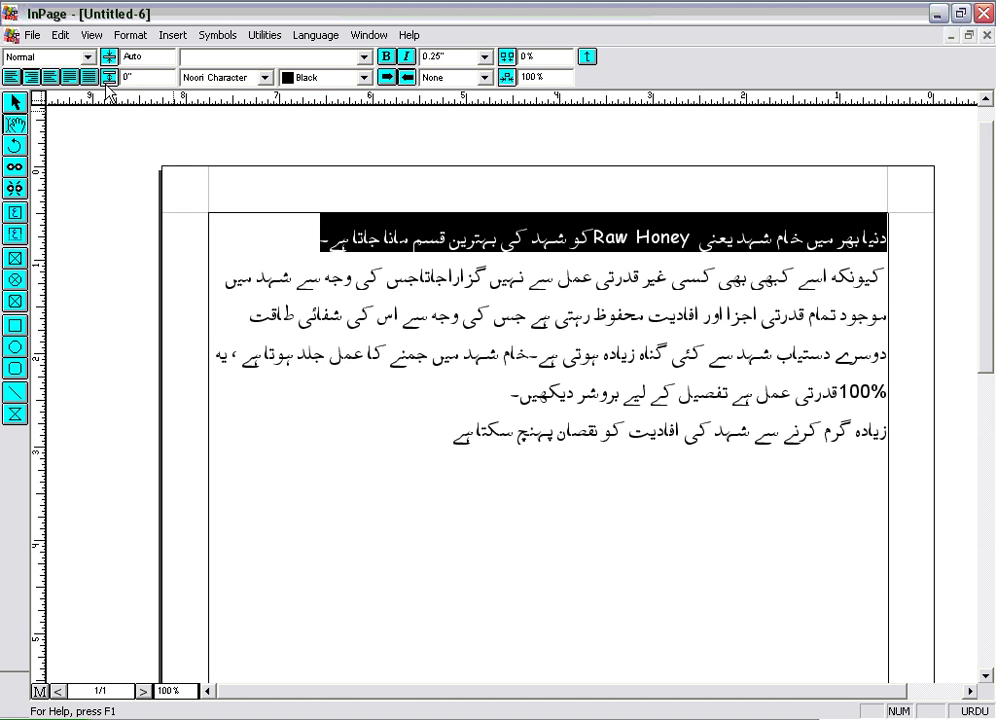
{"action": "left_click", "coordinate": [76, 57]}
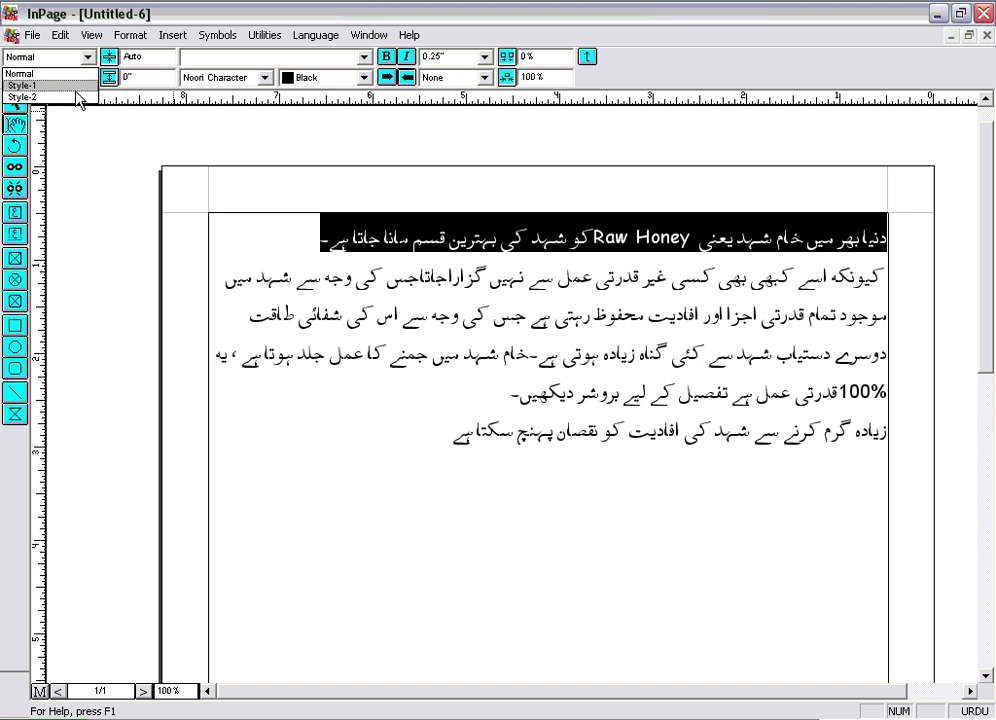
{"action": "left_click", "coordinate": [77, 87]}
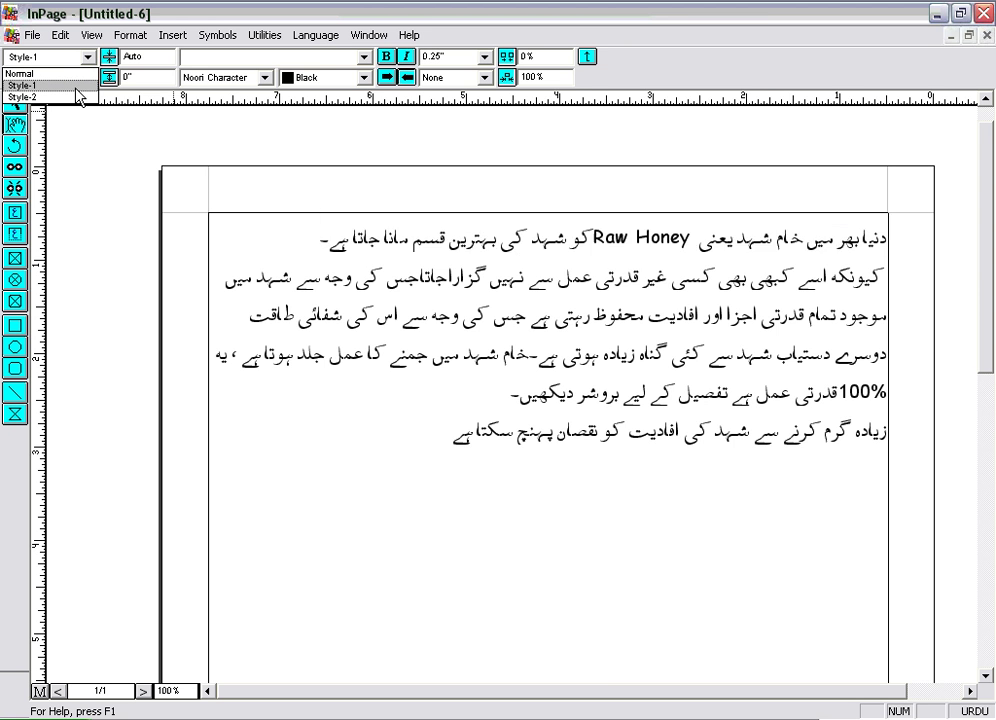
{"action": "left_click", "coordinate": [527, 238]}
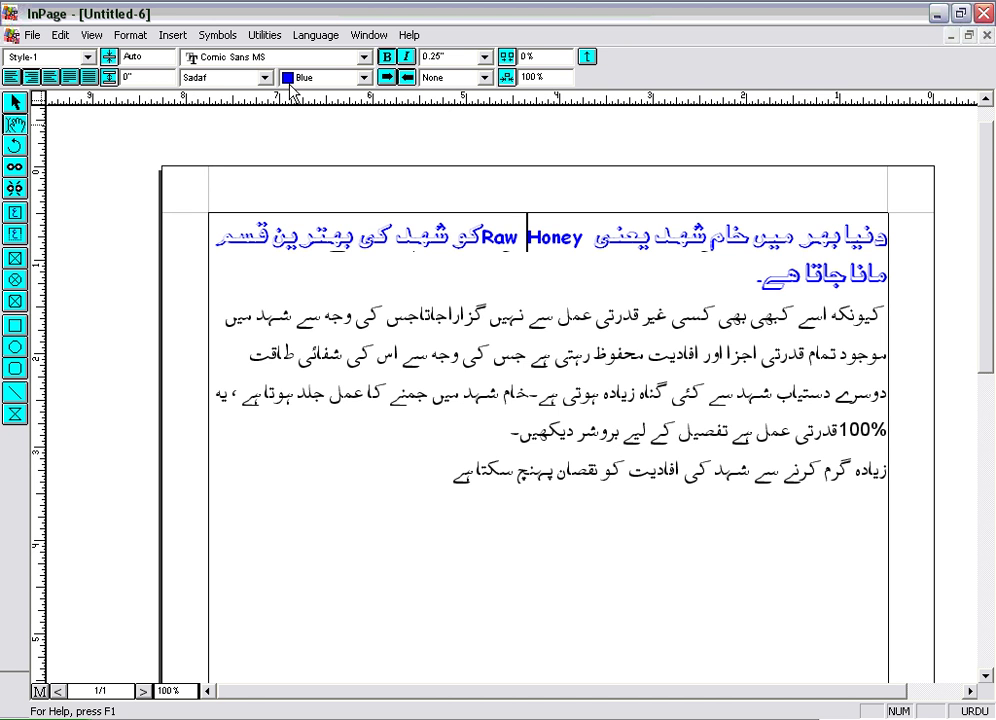
Set the character size to 14pt at the cursor within the first paragraph, leaving no text selected
{"action": "left_click", "coordinate": [485, 58]}
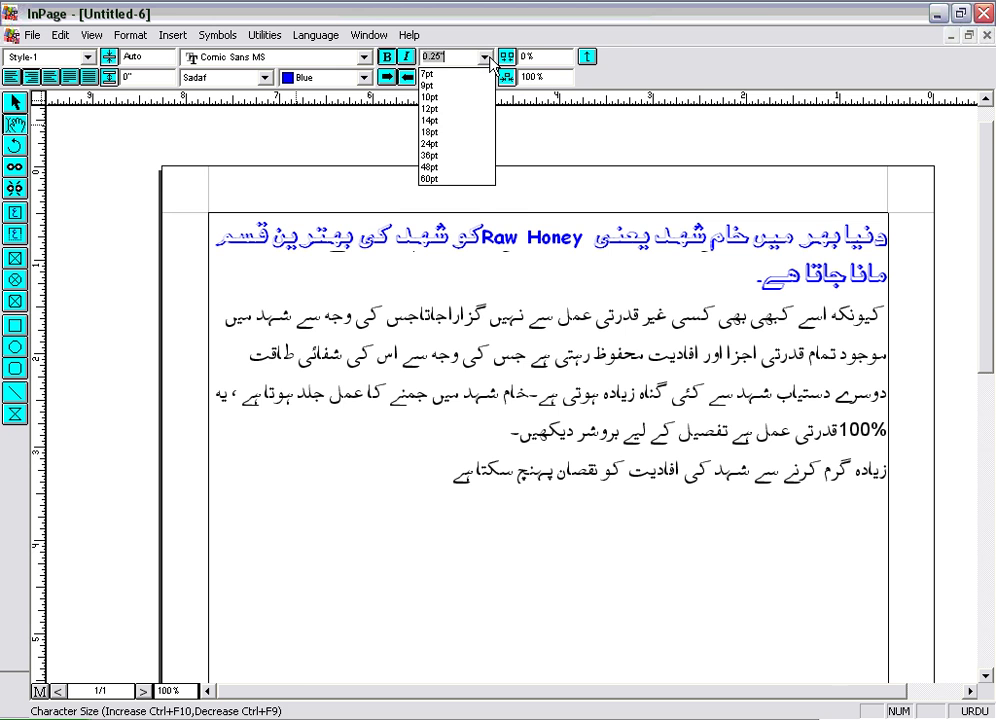
{"action": "left_click", "coordinate": [479, 122]}
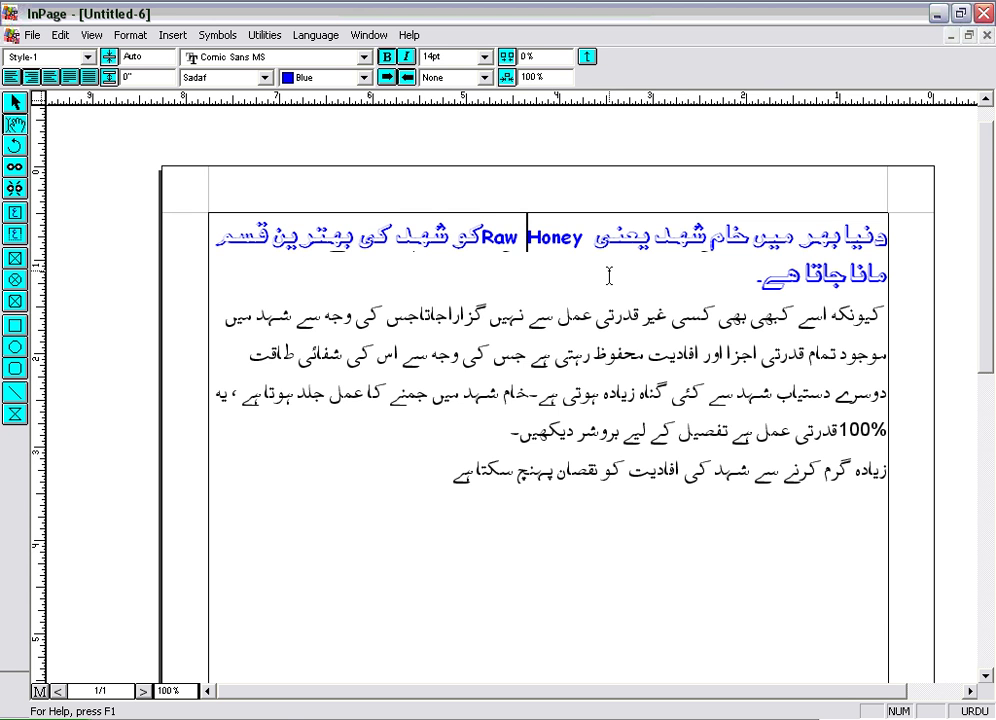
{"action": "left_click", "coordinate": [527, 238]}
Apply Style-2 to the last line of text and set the character size at the cursor to 14pt
{"action": "left_click_drag", "start_coordinate": [447, 478], "coordinate": [902, 484]}
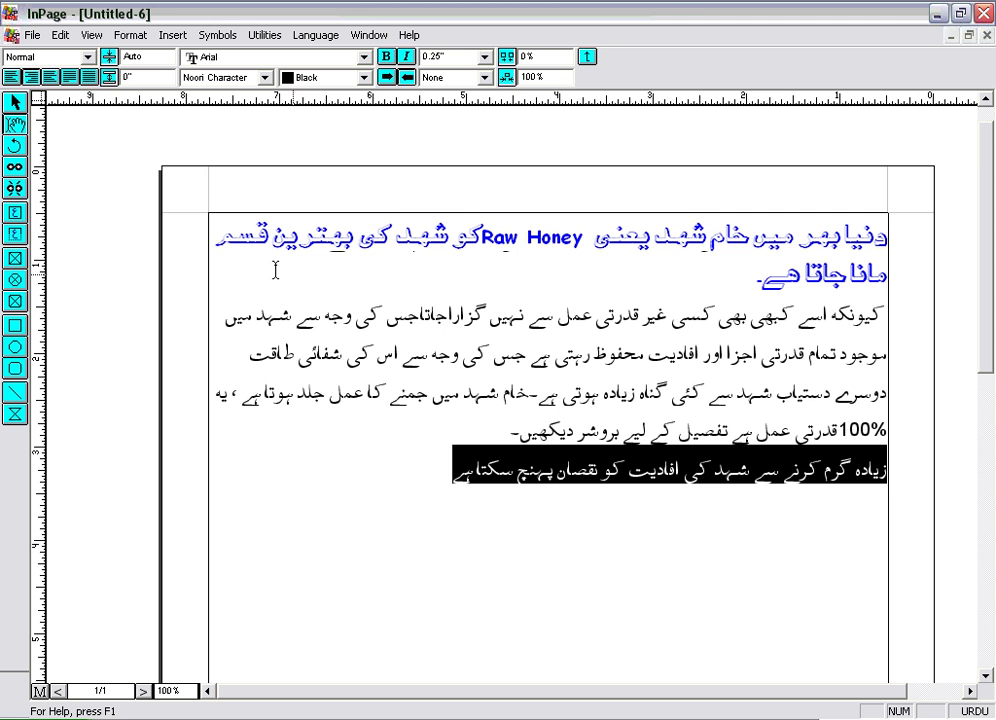
{"action": "left_click", "coordinate": [88, 58]}
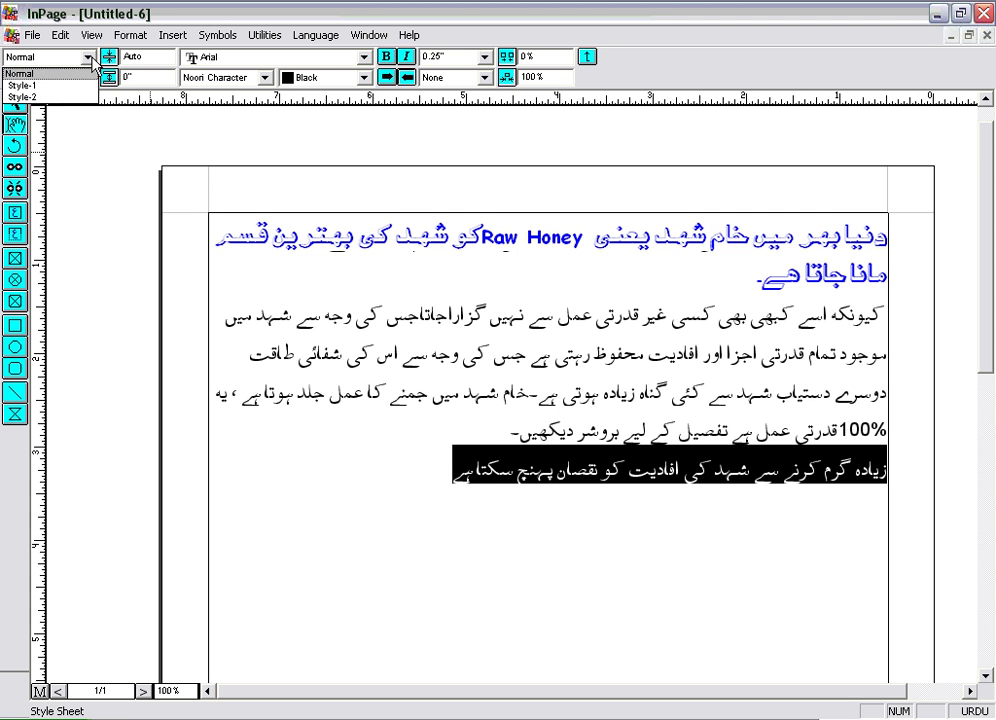
{"action": "left_click", "coordinate": [45, 97]}
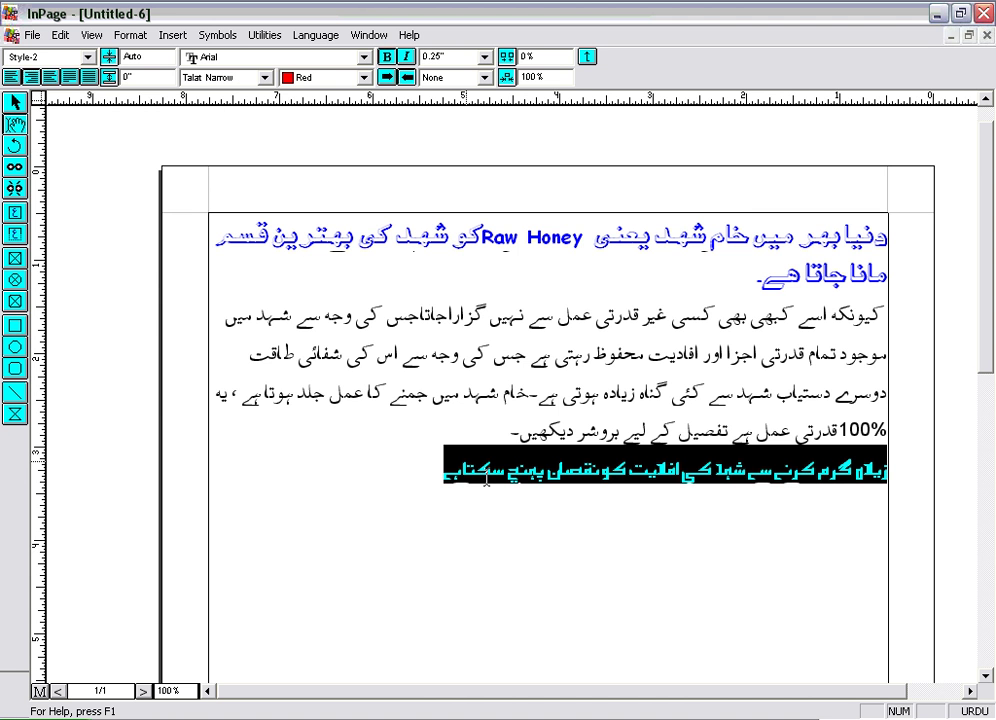
{"action": "left_click", "coordinate": [452, 485]}
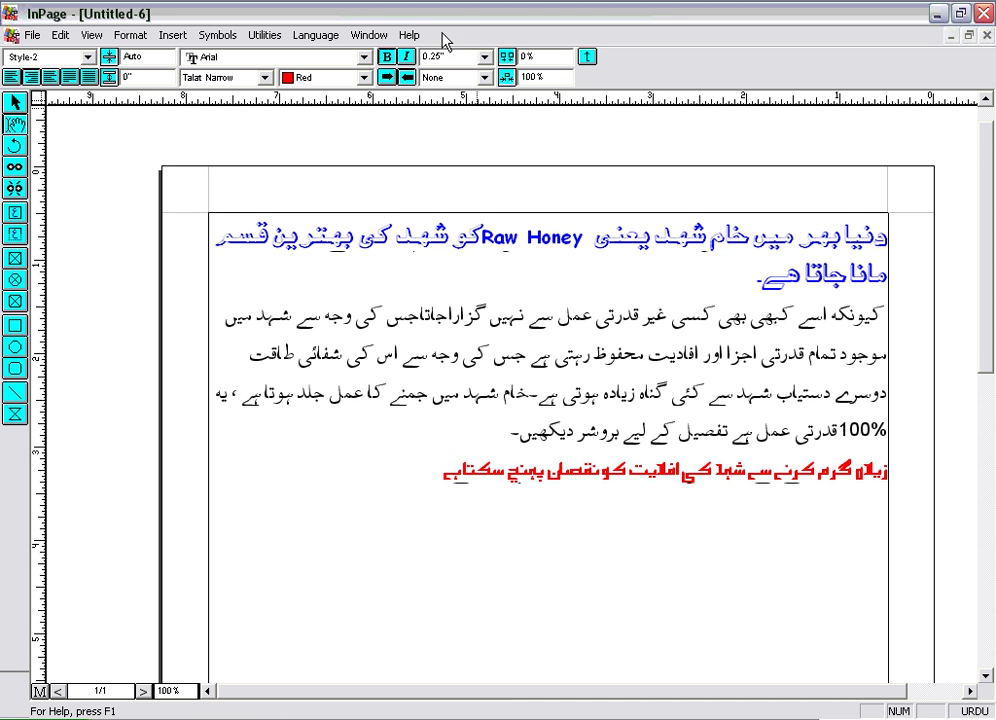
{"action": "left_click", "coordinate": [486, 58]}
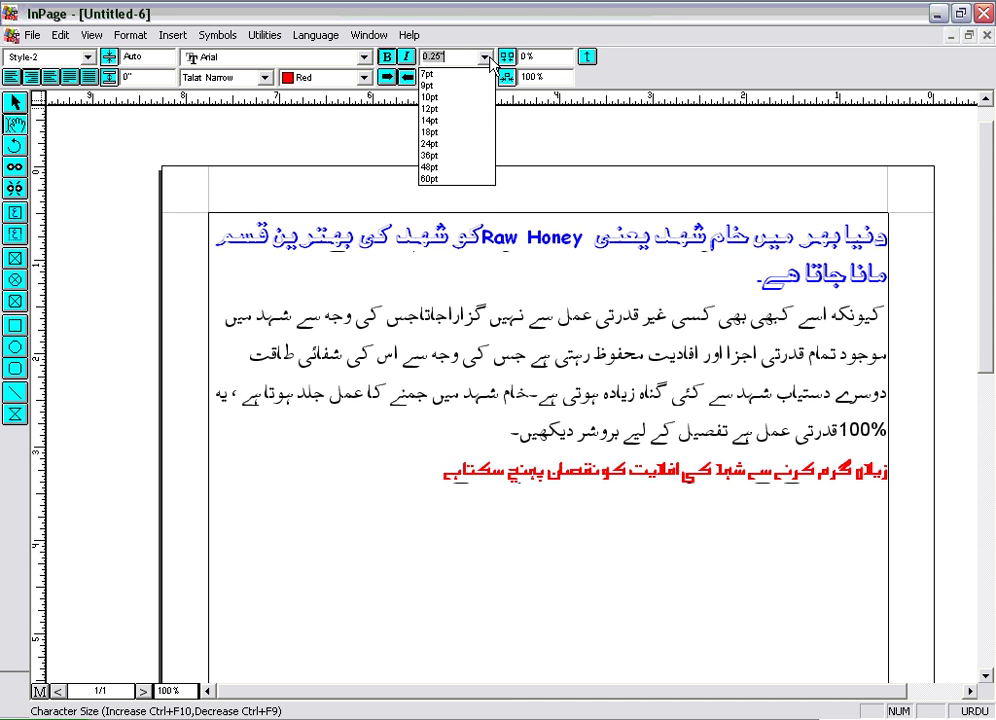
{"action": "left_click", "coordinate": [432, 121]}
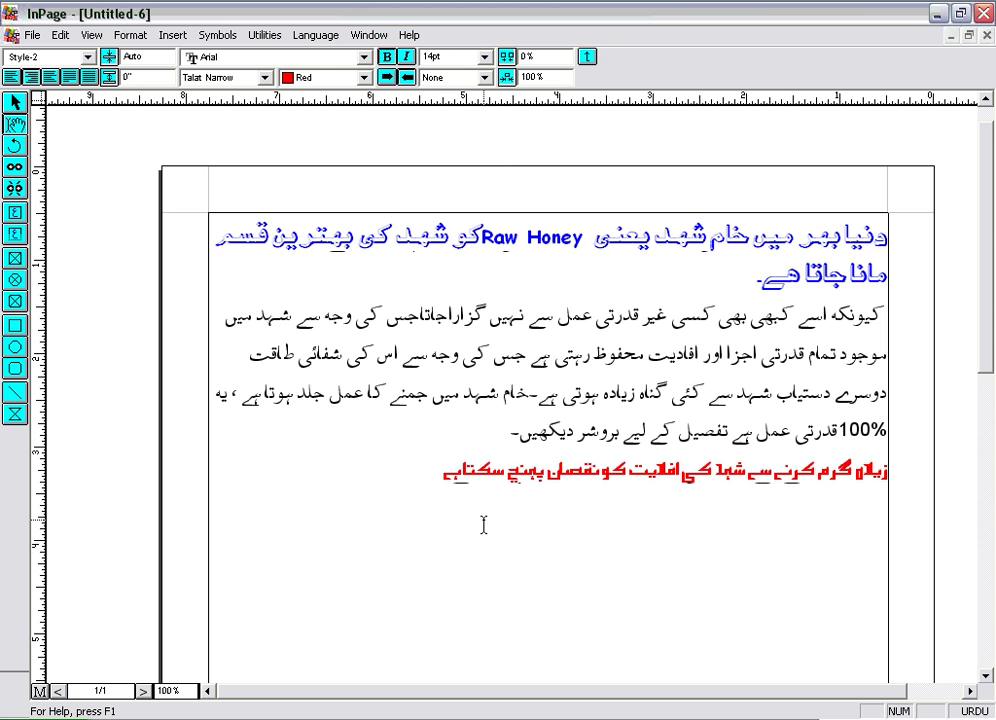
Try applying Style-1 to only the last word of the second paragraph, and undo it
{"action": "double_click", "coordinate": [515, 435]}
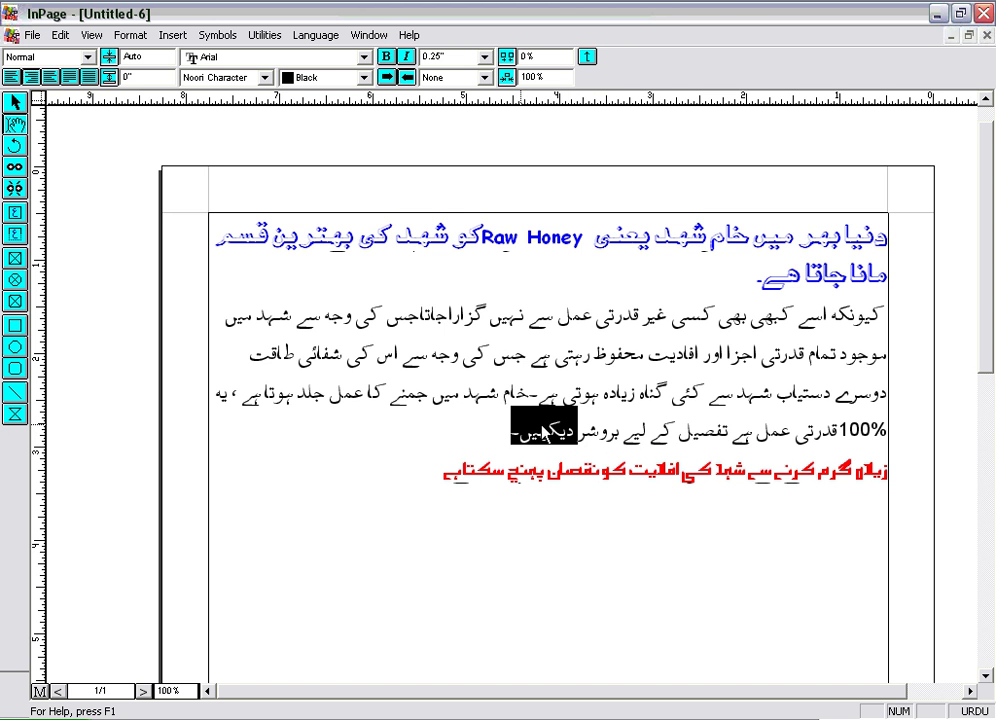
{"action": "left_click", "coordinate": [88, 57]}
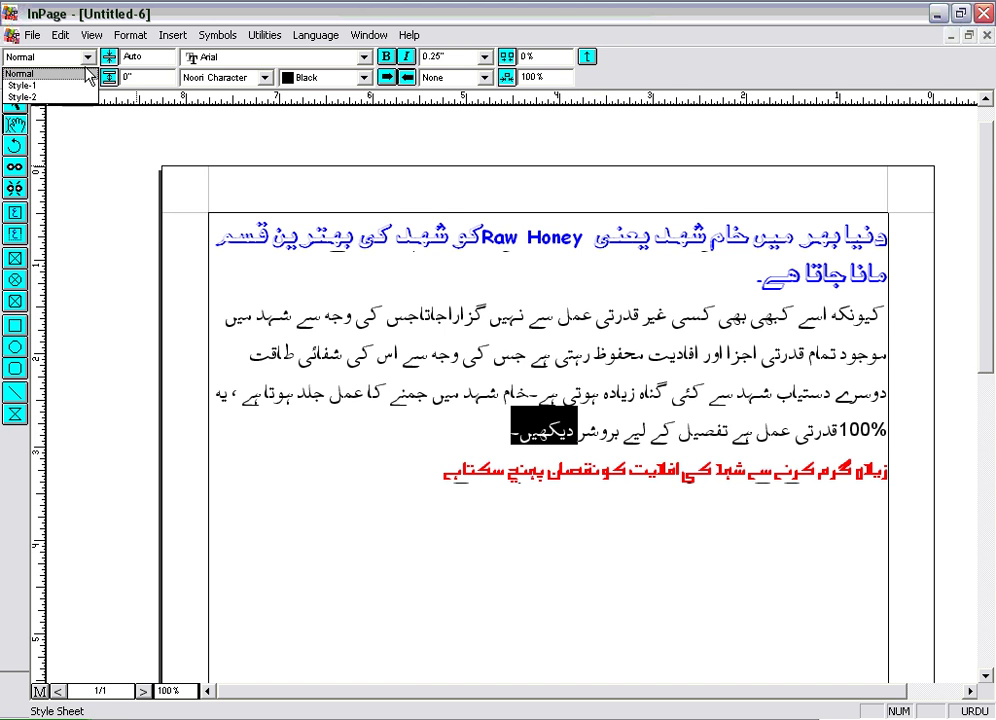
{"action": "left_click", "coordinate": [40, 86]}
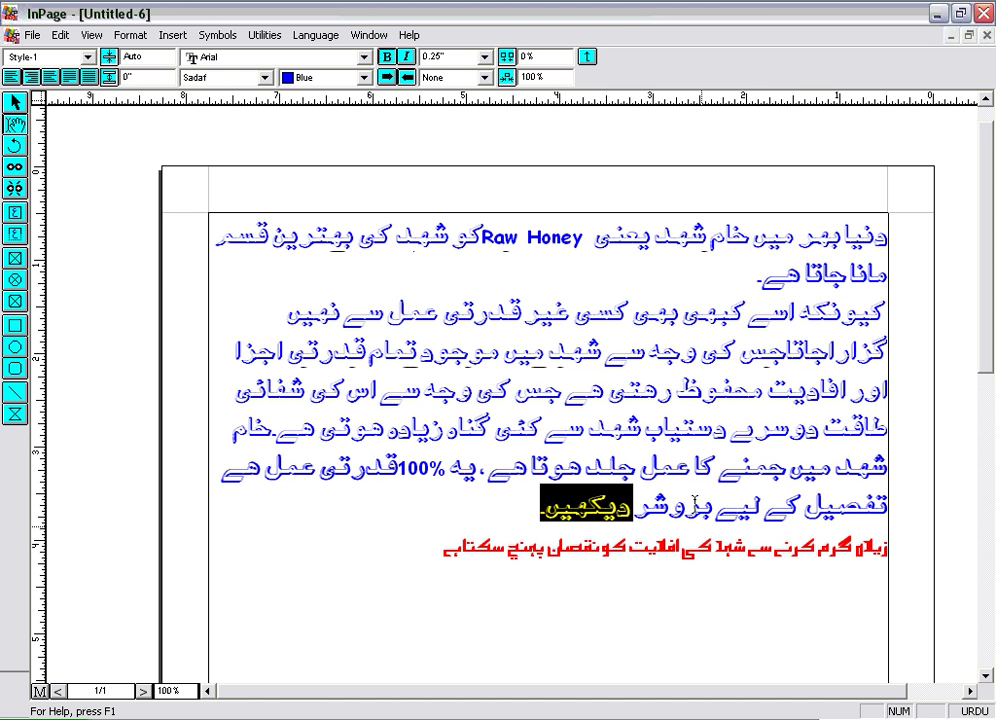
{"action": "key", "text": "ctrl+z"}
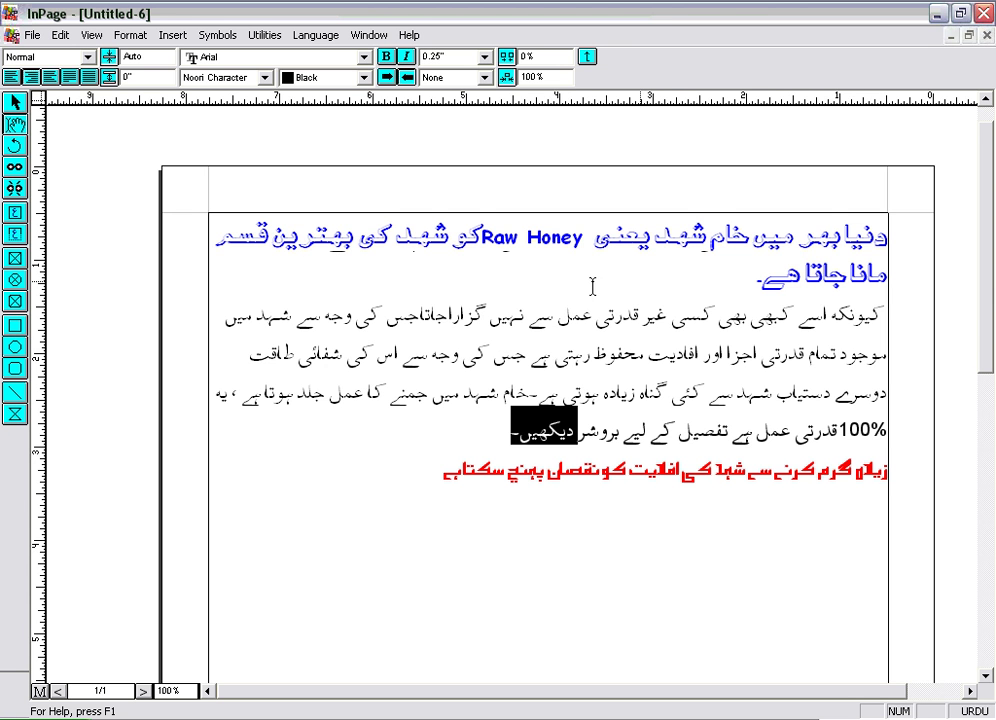
Split the last word of the second paragraph onto its own line and apply Style-1 to it
{"action": "left_click", "coordinate": [575, 443]}
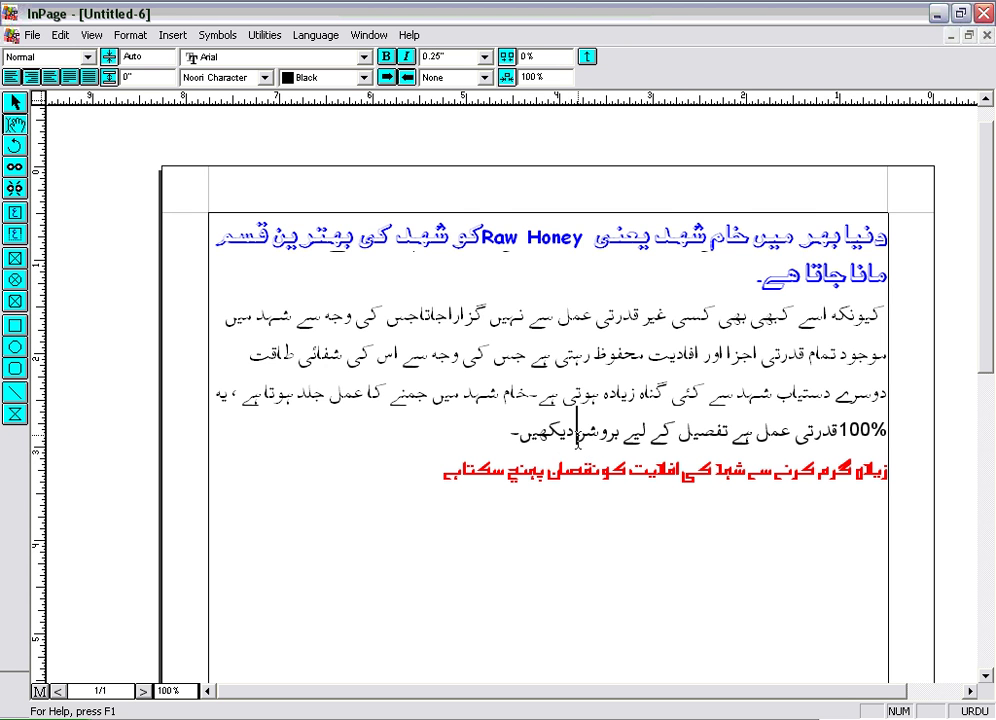
{"action": "key", "text": "Return"}
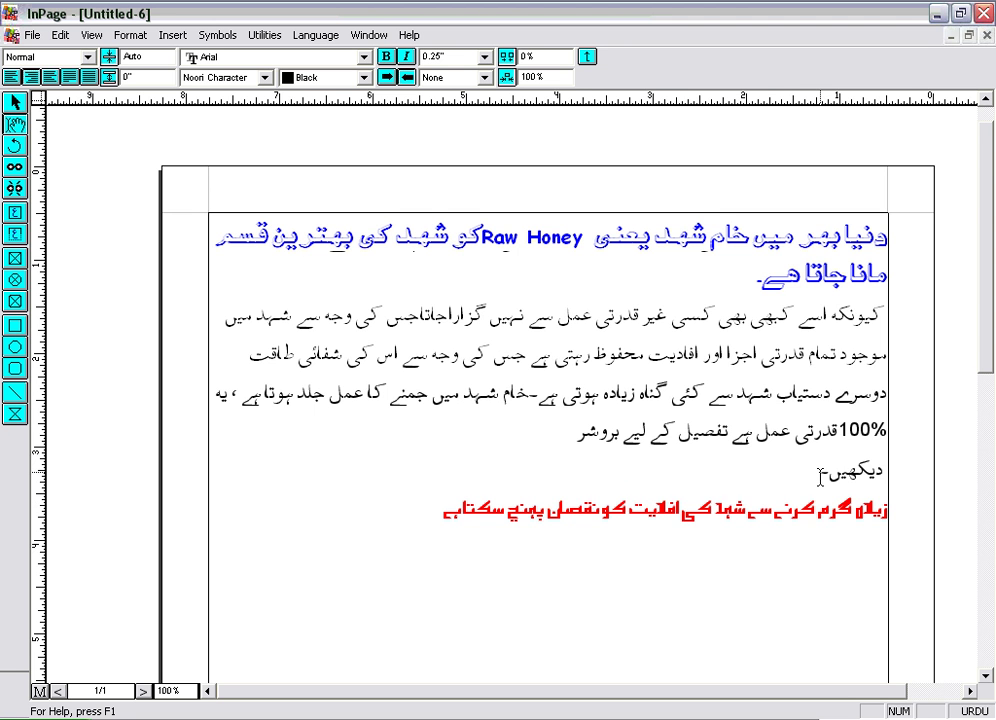
{"action": "left_click_drag", "start_coordinate": [820, 472], "coordinate": [886, 472]}
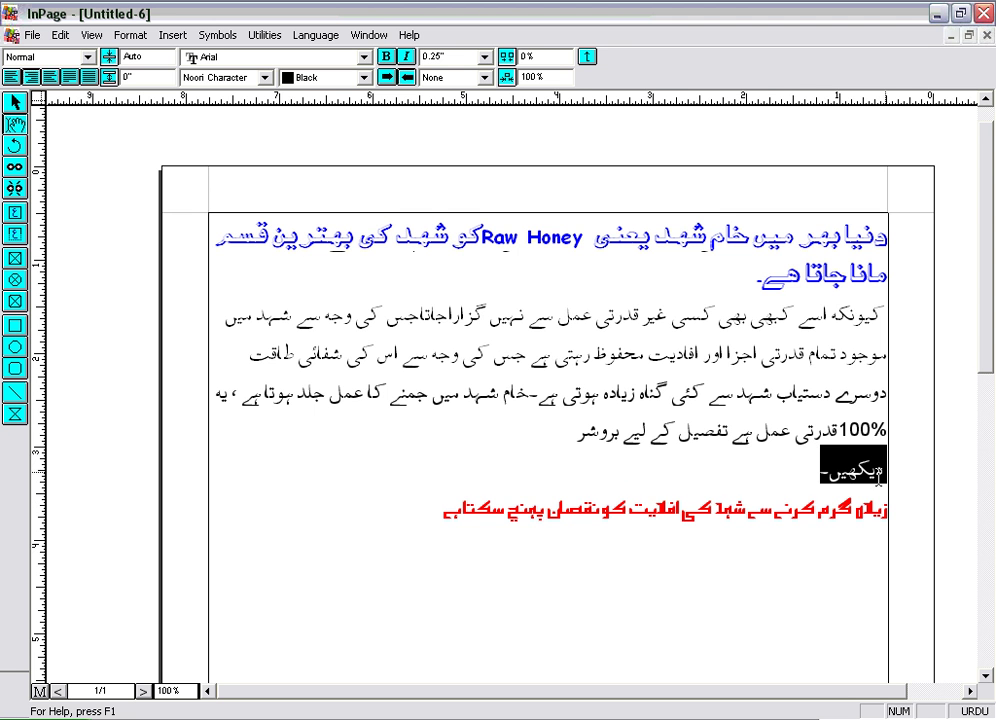
{"action": "left_click", "coordinate": [87, 57]}
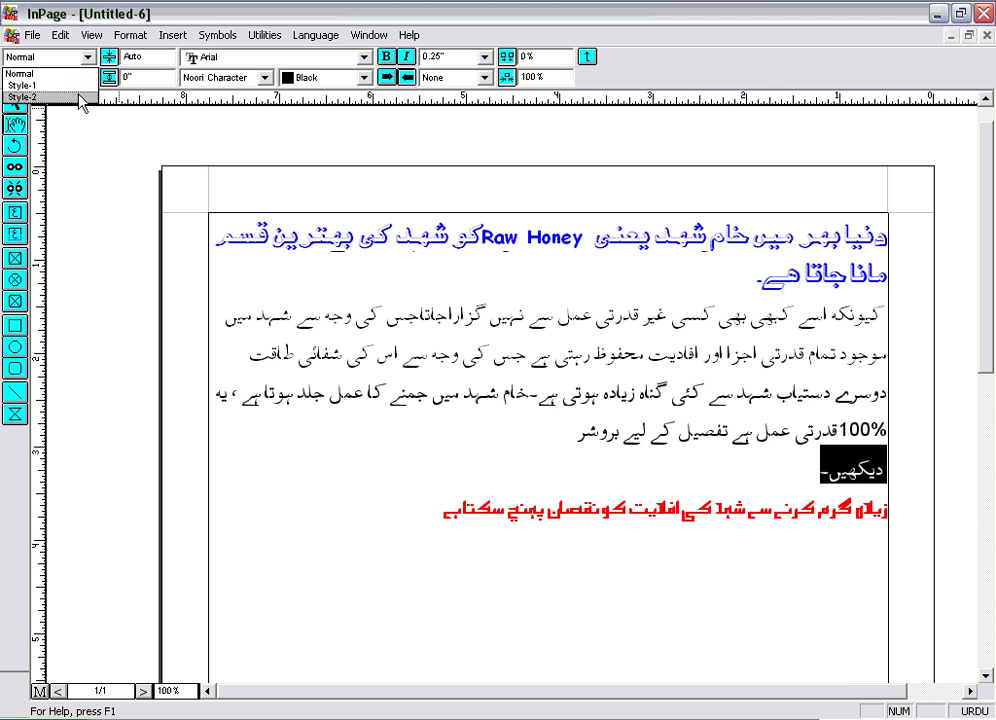
{"action": "left_click", "coordinate": [40, 85]}
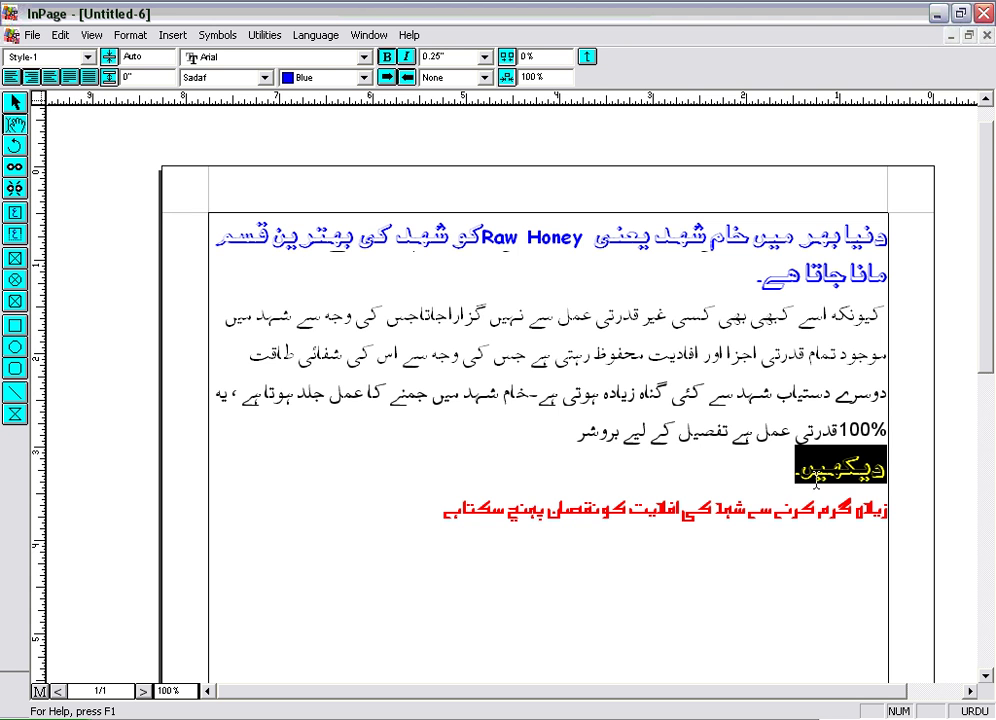
{"action": "left_click", "coordinate": [896, 499]}
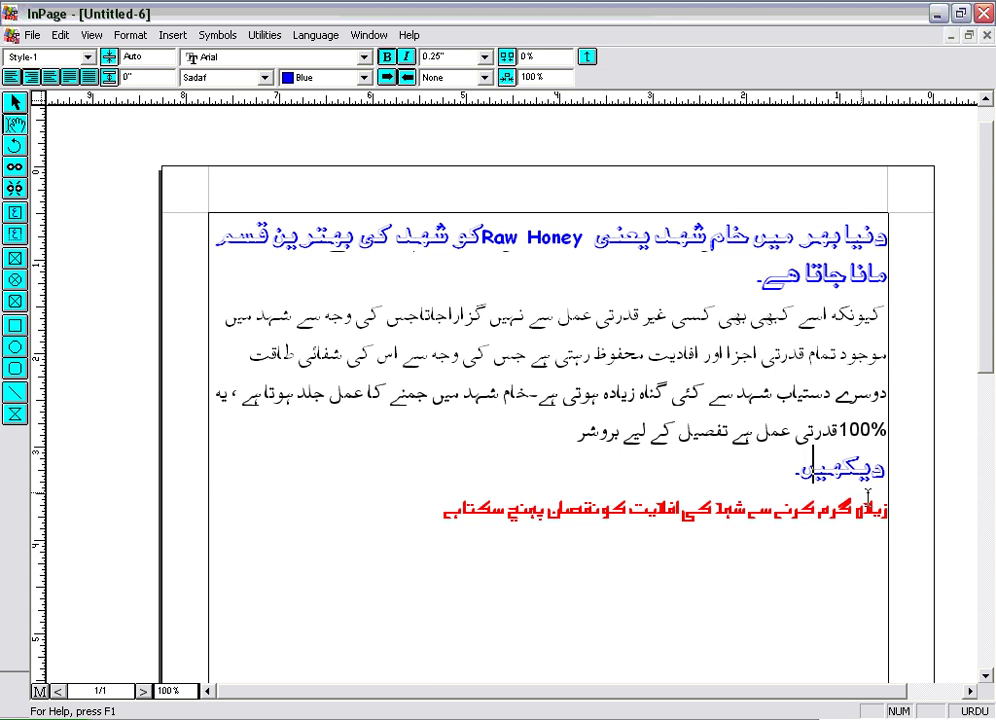
Join the separated word back to the paragraph above it and split it off onto its own line again
{"action": "key", "text": "BackSpace"}
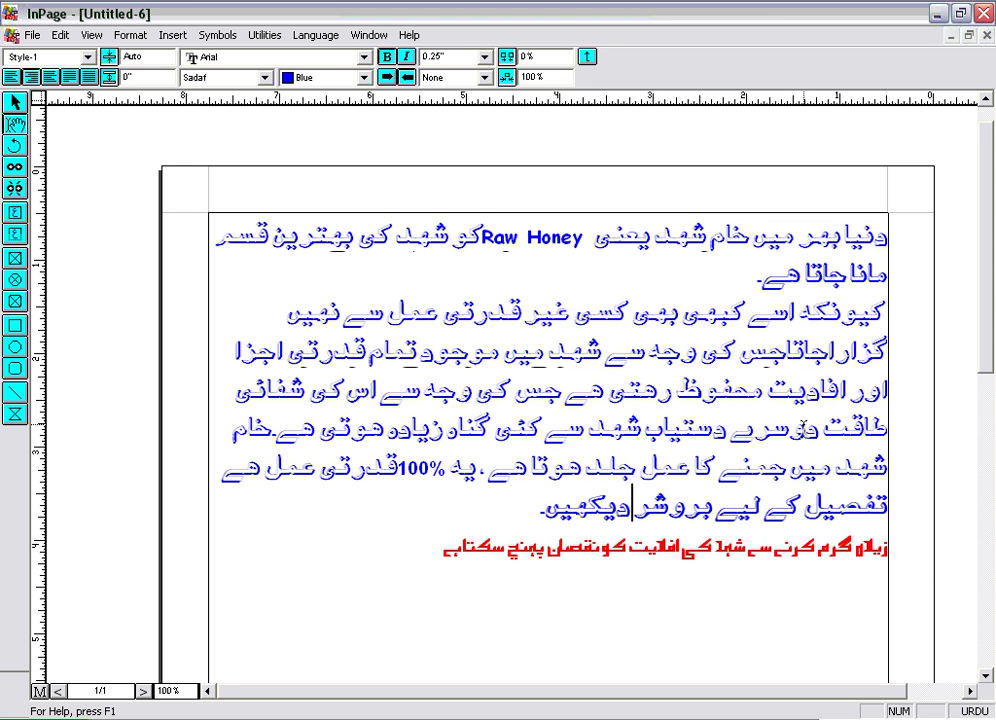
{"action": "key", "text": "Return"}
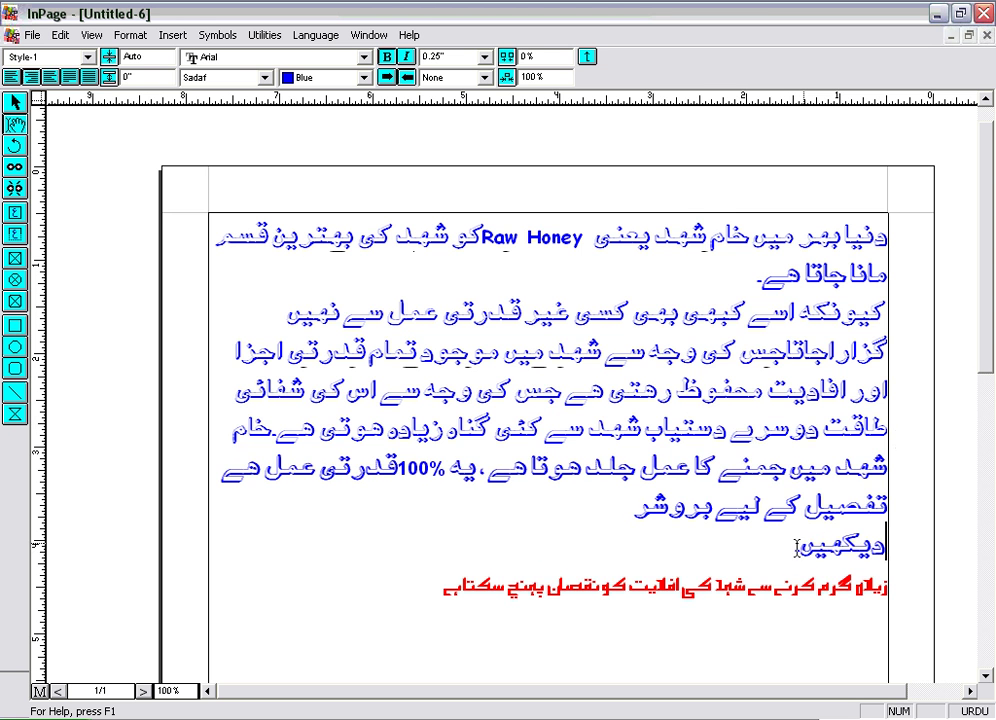
Apply the Normal style to the second paragraph together with the separated word below it
{"action": "left_click_drag", "start_coordinate": [797, 548], "coordinate": [895, 320]}
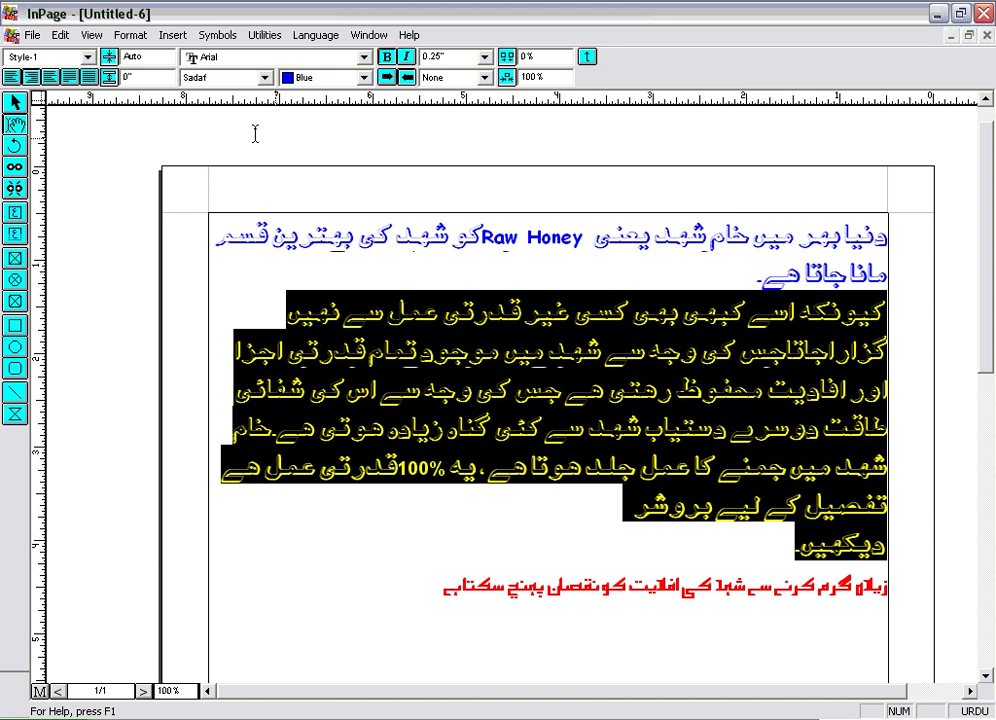
{"action": "left_click", "coordinate": [87, 58]}
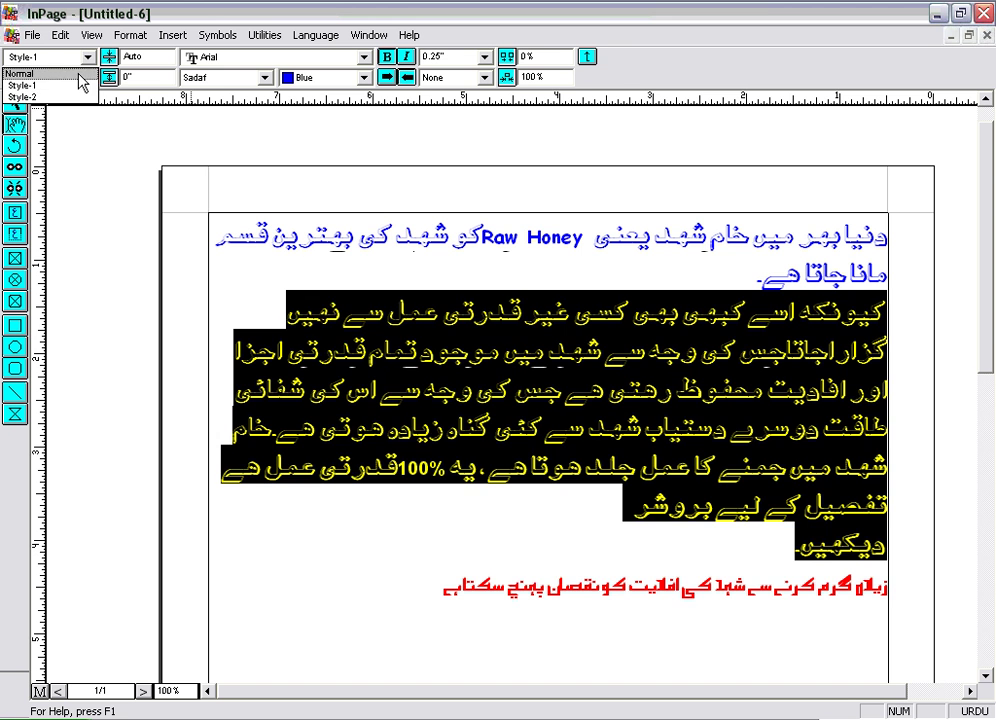
{"action": "left_click", "coordinate": [40, 73]}
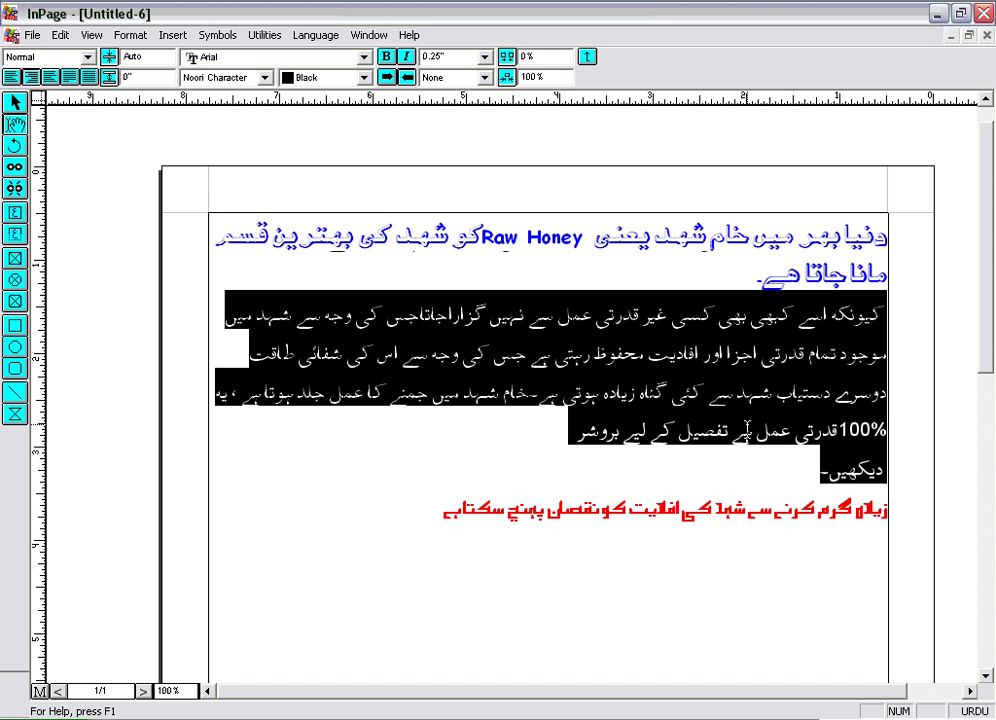
{"action": "left_click", "coordinate": [750, 428]}
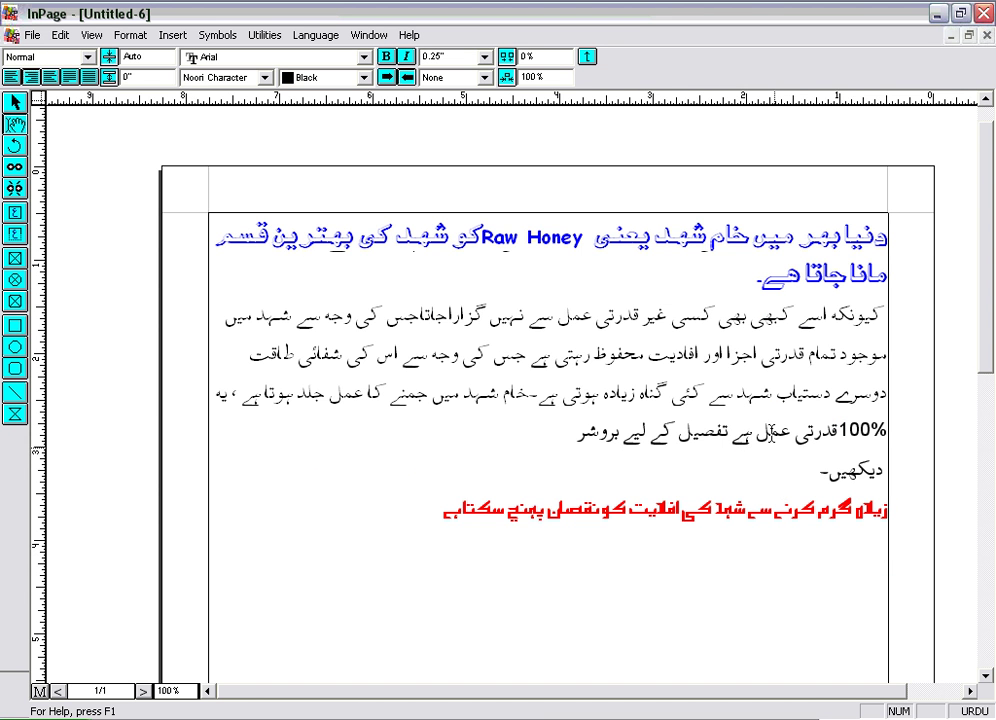
Join the second paragraph to the first and apply Style-1 with only the first sentence of the merged paragraph selected
{"action": "left_click", "coordinate": [883, 315]}
{"action": "key", "text": "BackSpace"}
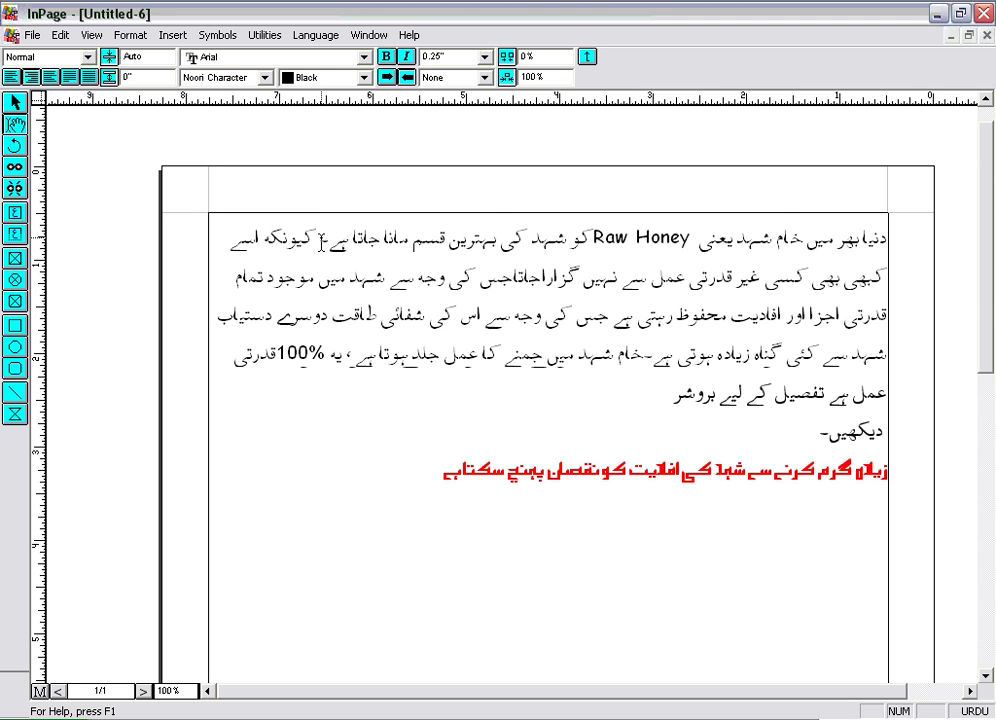
{"action": "left_click_drag", "start_coordinate": [318, 238], "coordinate": [913, 255]}
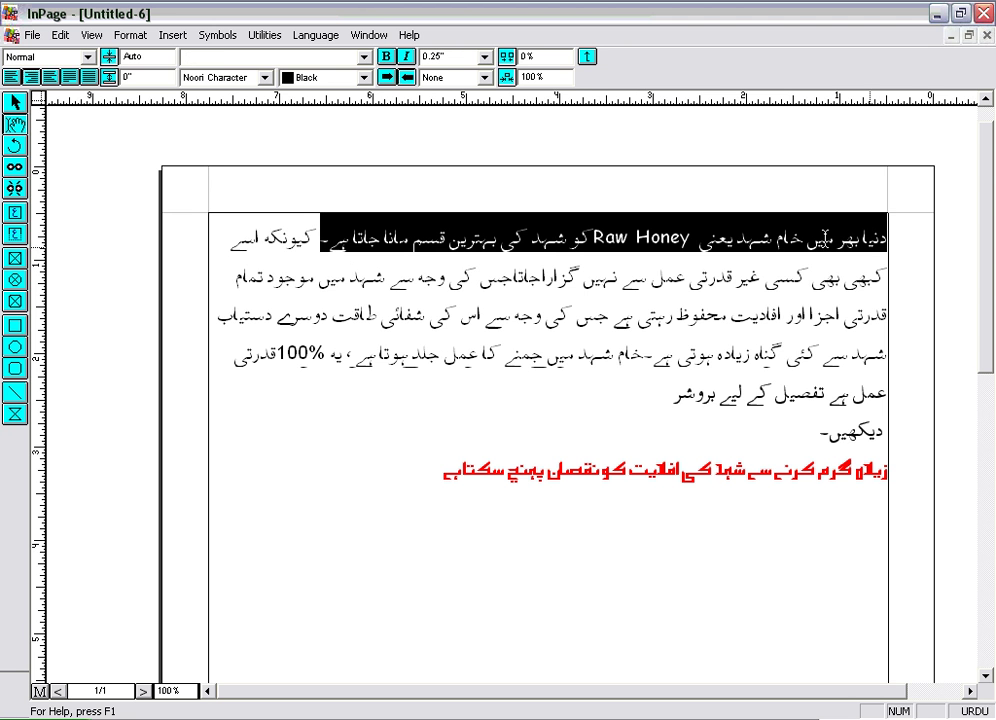
{"action": "left_click", "coordinate": [88, 57]}
{"action": "left_click", "coordinate": [80, 83]}
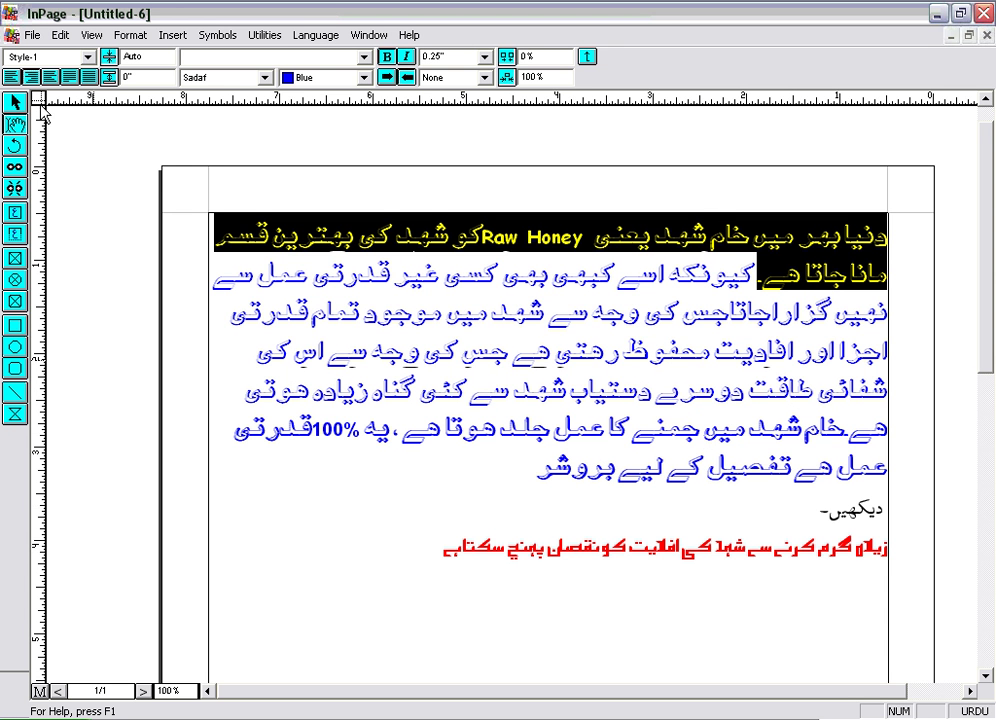
Open the style sheet definitions and try to remove the Style-1 style sheet
{"action": "left_click", "coordinate": [129, 38]}
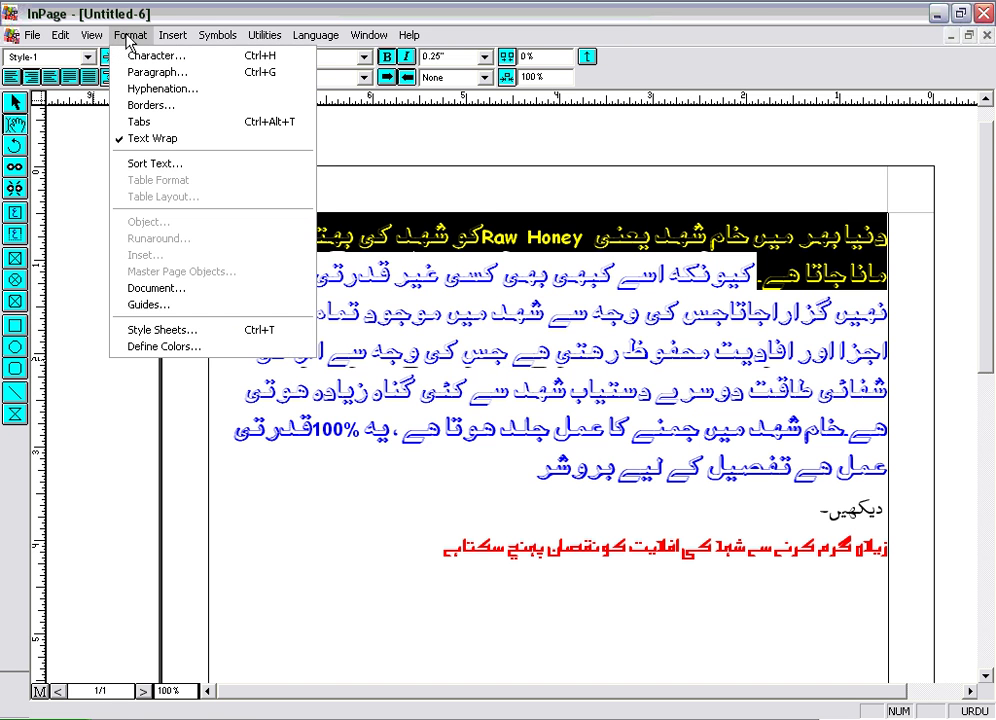
{"action": "left_click", "coordinate": [170, 330]}
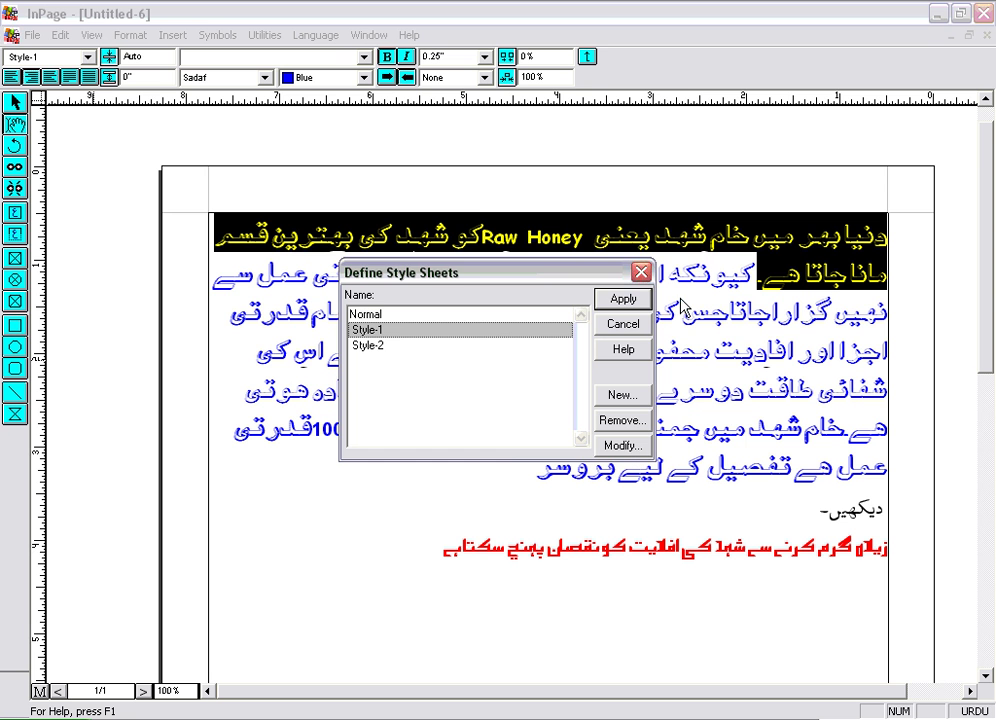
{"action": "left_click", "coordinate": [629, 397]}
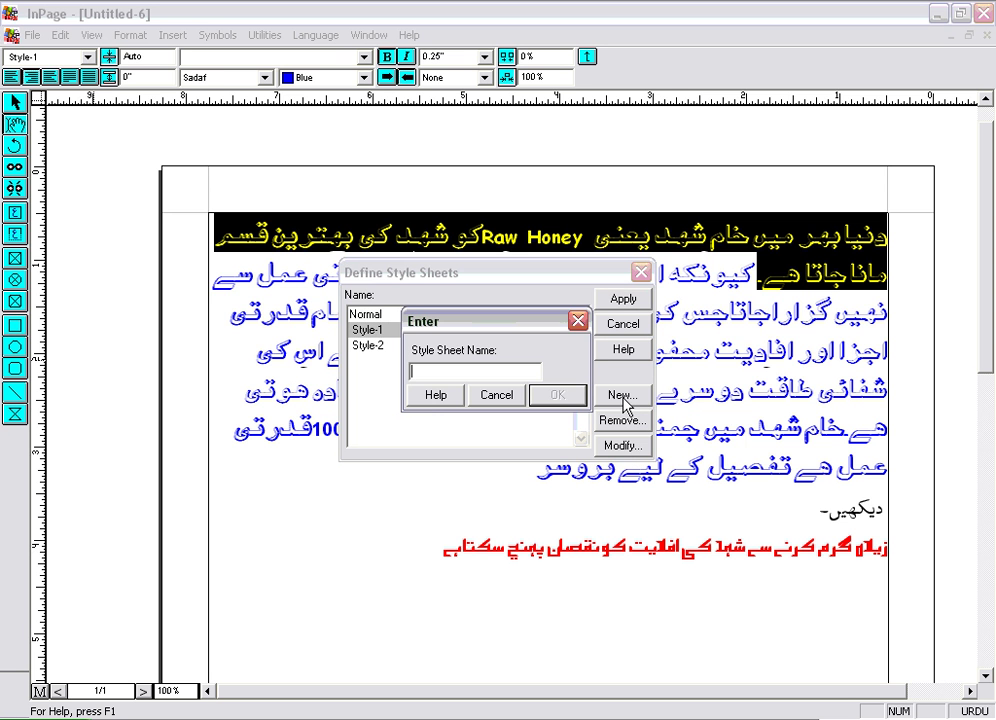
{"action": "left_click", "coordinate": [500, 397]}
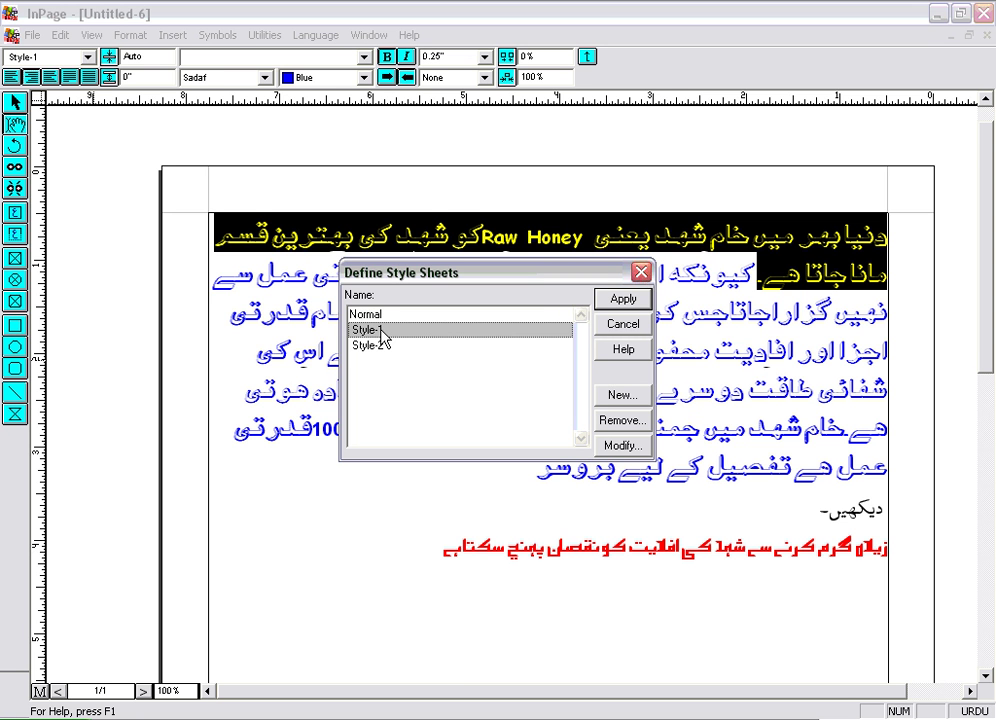
{"action": "left_click", "coordinate": [627, 422]}
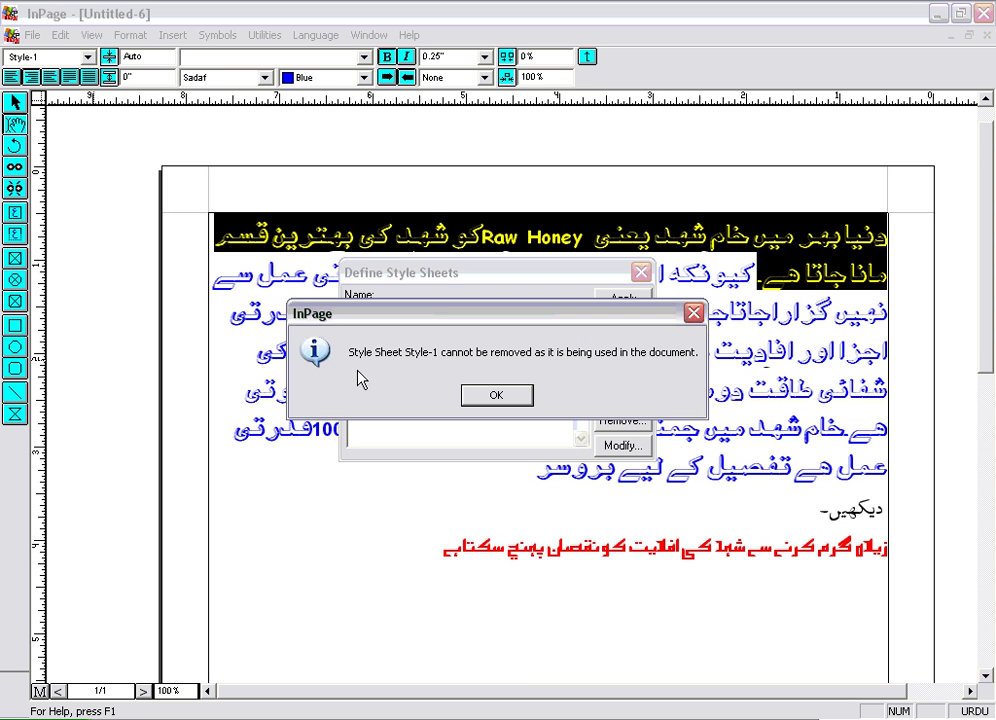
{"action": "left_click", "coordinate": [490, 398]}
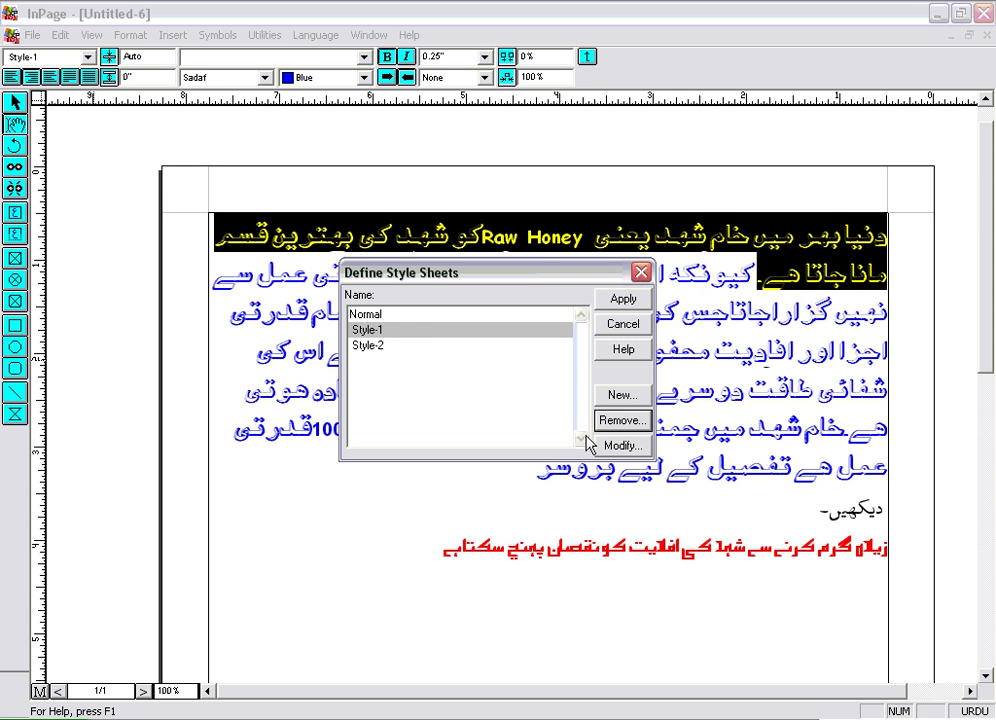
Review the character settings of the Style-2 style sheet and return to the list of style sheets
{"action": "left_click", "coordinate": [376, 346]}
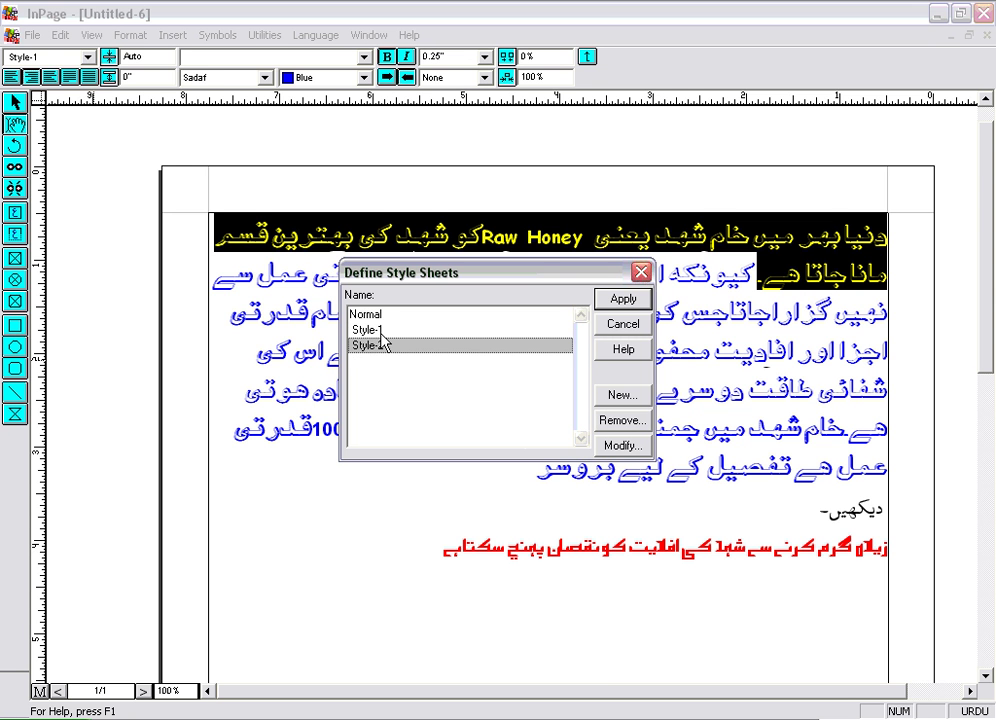
{"action": "left_click", "coordinate": [605, 447]}
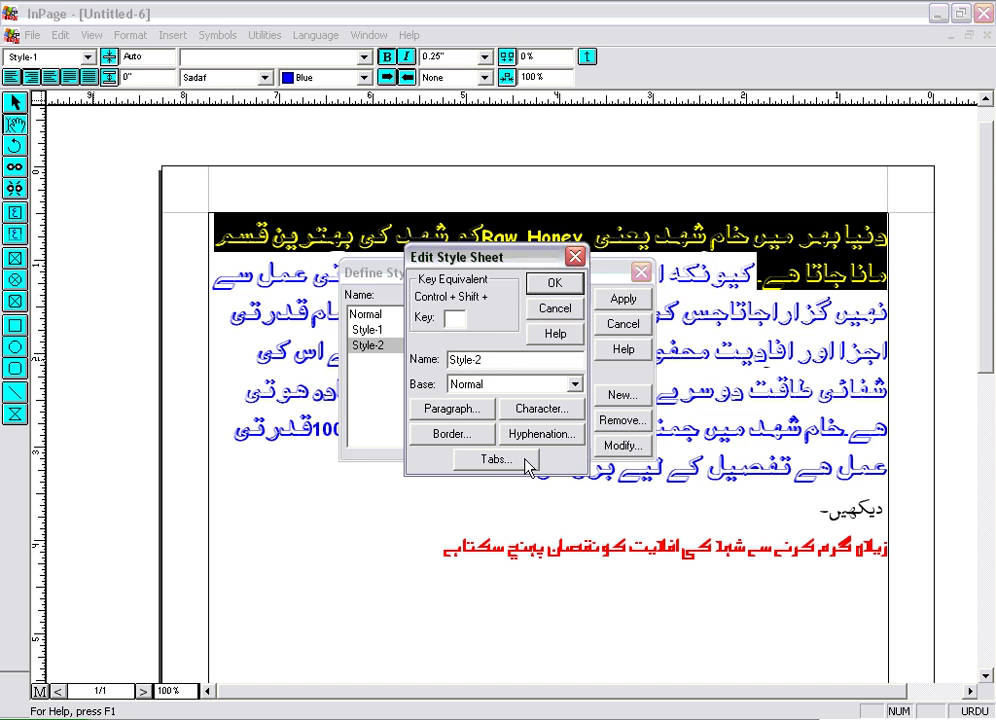
{"action": "left_click", "coordinate": [527, 408]}
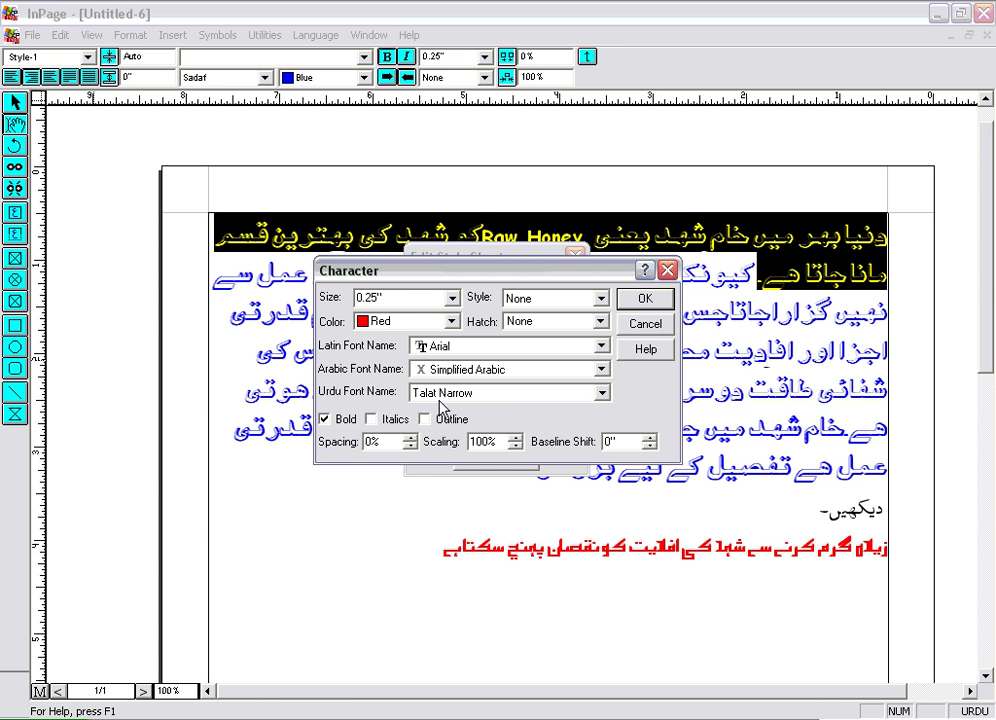
{"action": "left_click", "coordinate": [647, 299]}
{"action": "left_click", "coordinate": [552, 313]}
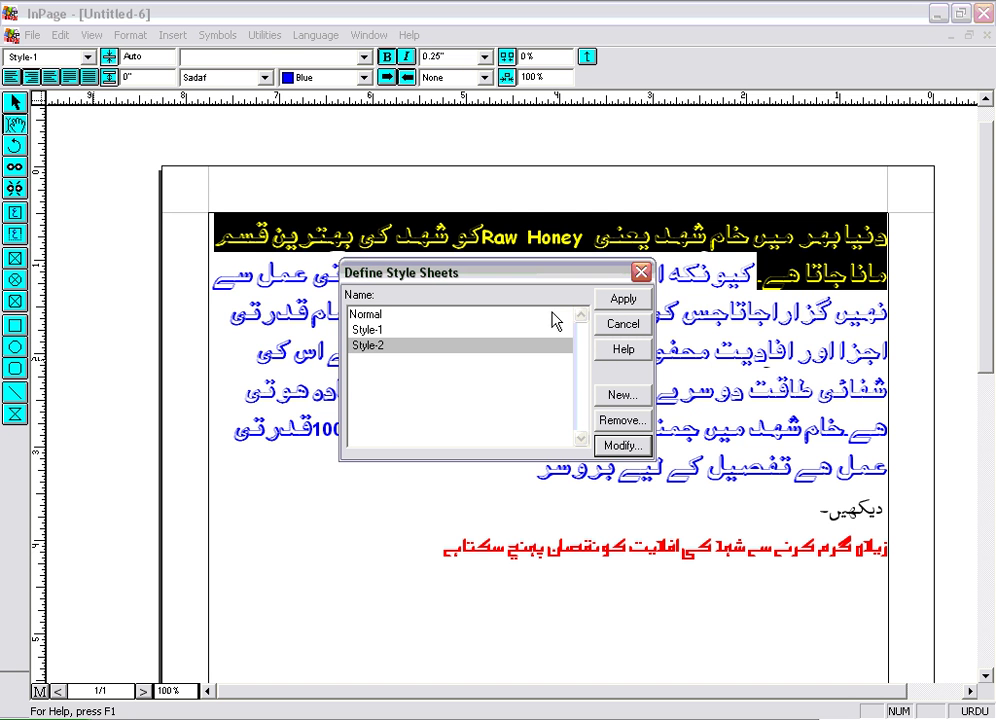